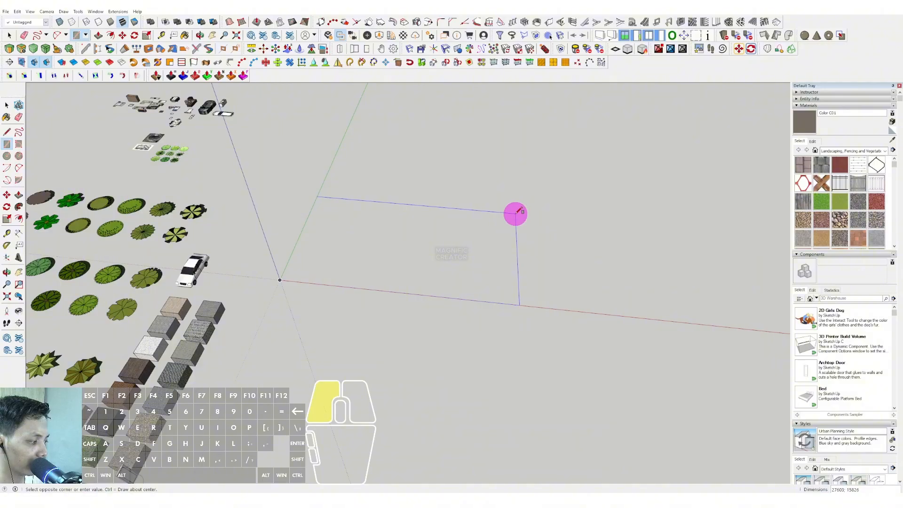
Step: Draw a base rectangle of about 27600 by 15800 on the ground from the origin and raise it into a slab
click(517, 213)
middle_drag(416, 253, 410, 232)
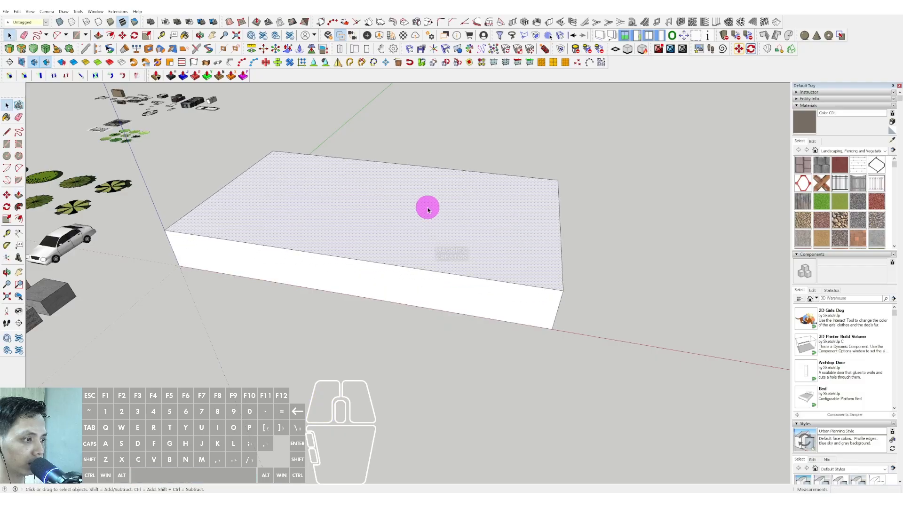
Step: Make the slab's geometry into a group, then open and close the group
double_click(428, 208)
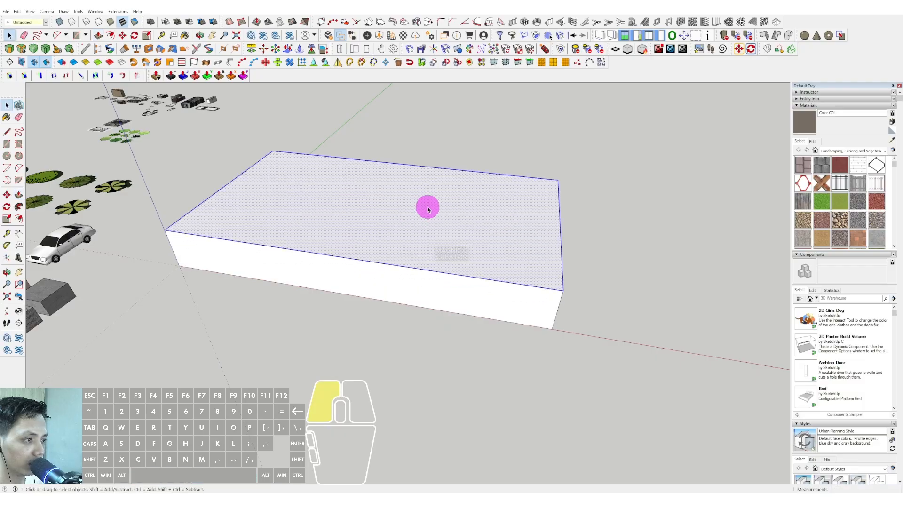
right_click(428, 209)
click(454, 262)
middle_drag(373, 208, 386, 270)
middle_drag(407, 242, 661, 133)
double_click(375, 235)
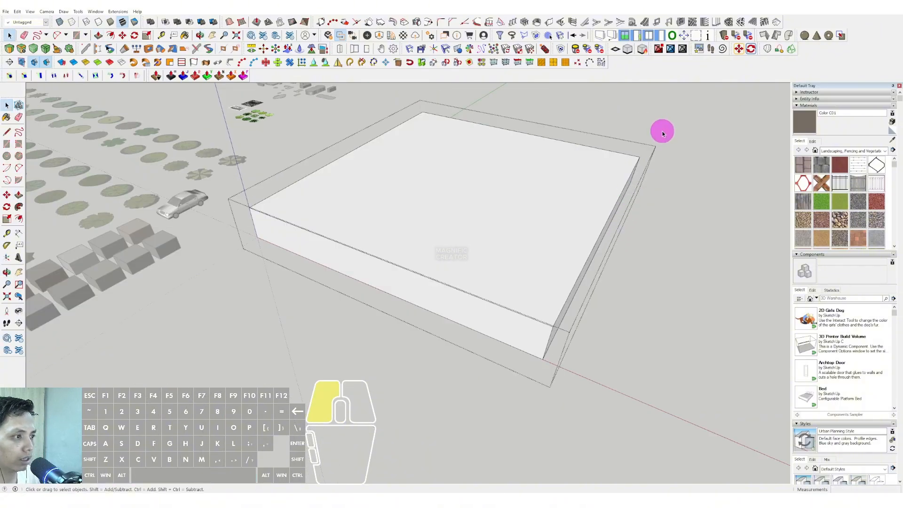
click(662, 133)
Step: Draw two adjoining rectangles on the slab's top as an L-shaped footprint near its far corner, and remove their shared edge
scroll(464, 188, up, 3)
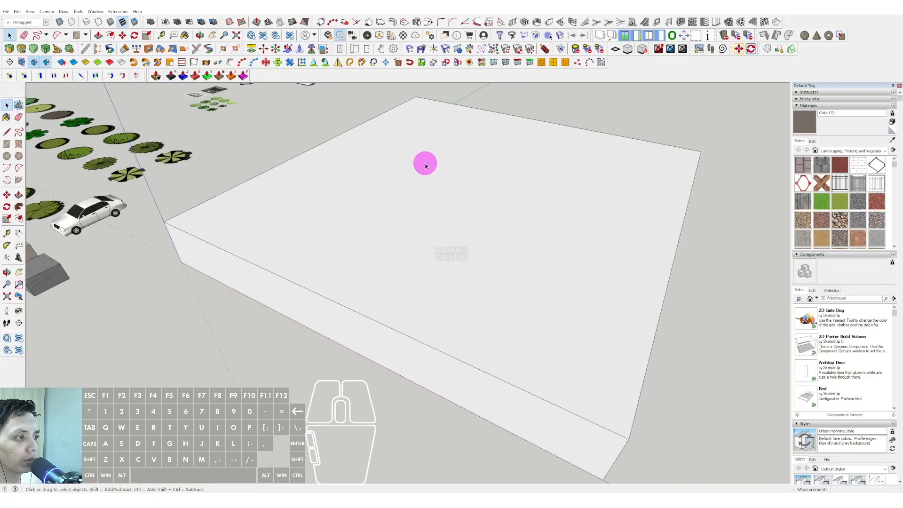
scroll(422, 168, down, 2)
scroll(434, 146, up, 2)
shift+middle_drag(371, 162, 290, 194)
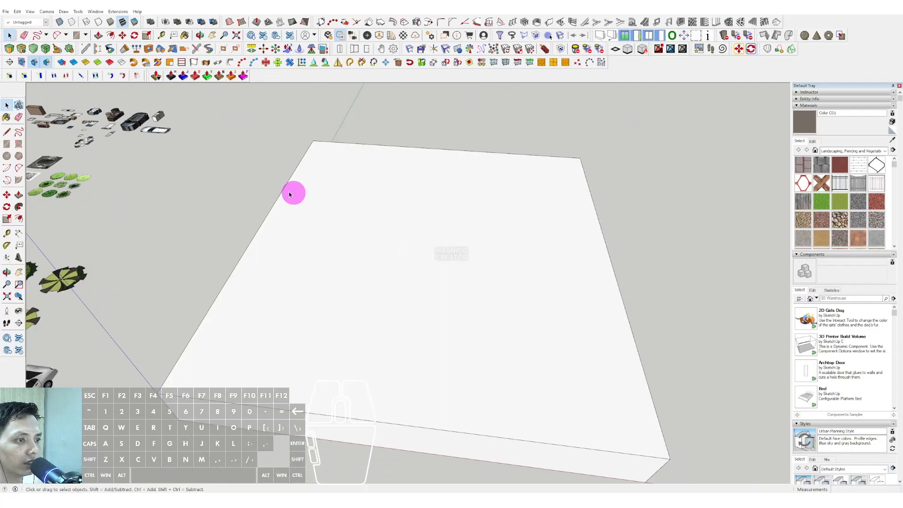
click(318, 156)
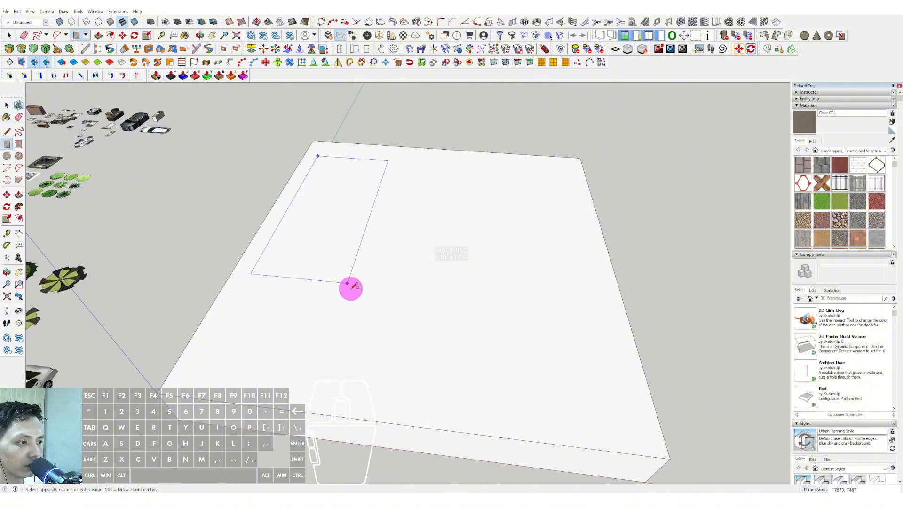
click(392, 161)
key(space)
scroll(377, 212, up, 1)
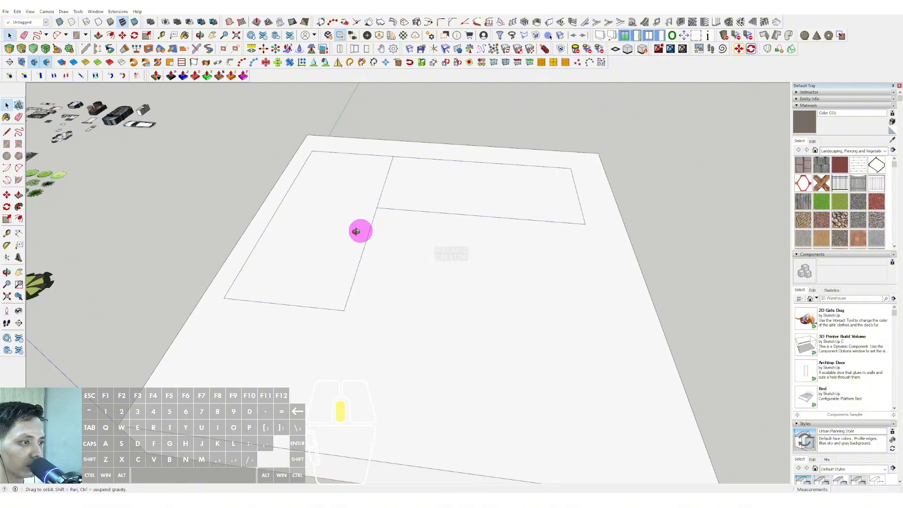
mouse_move(359, 232)
middle_down()
mouse_move(356, 210)
mouse_move(366, 230)
middle_up()
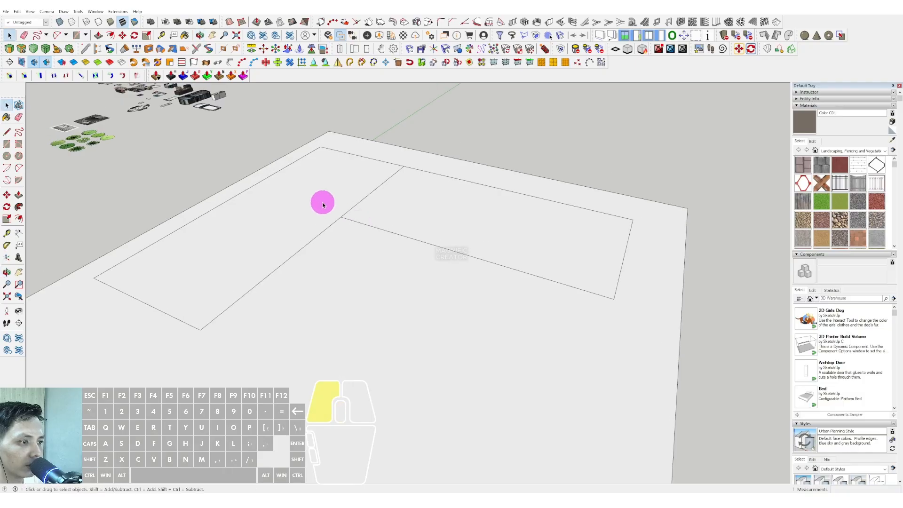
Step: Extrude the L-shaped footprint upward by 5000
scroll(372, 207, down, 2)
key(p)
click(369, 192)
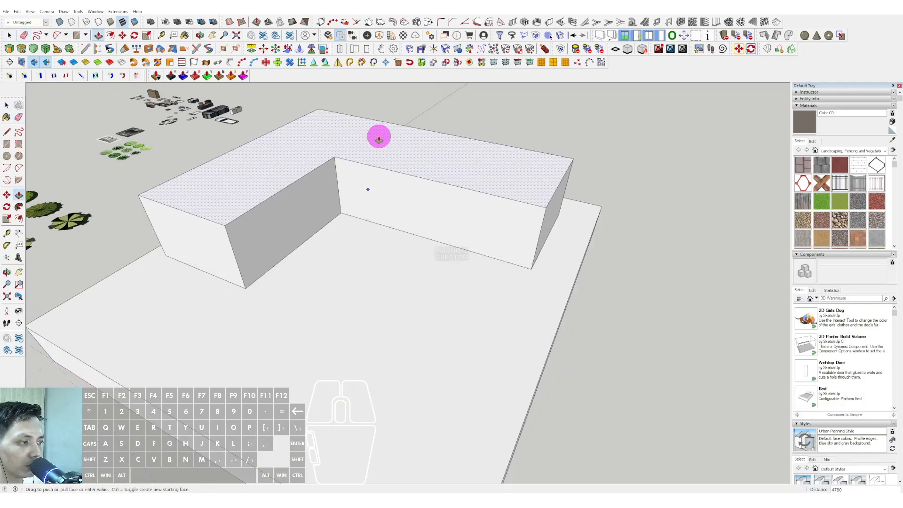
scroll(380, 134, up, 1)
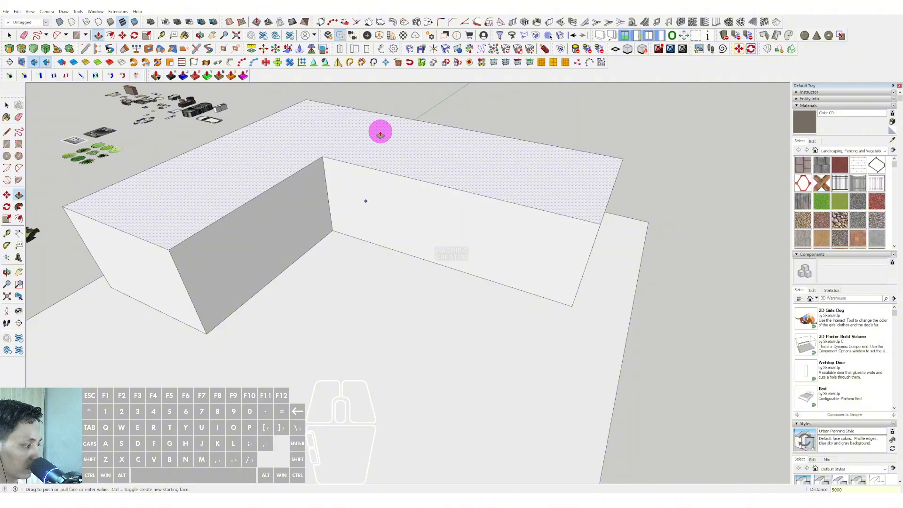
key(Return)
key(space)
Step: Select all connected geometry of the L-shaped block and make it a group
middle_drag(383, 177, 386, 157)
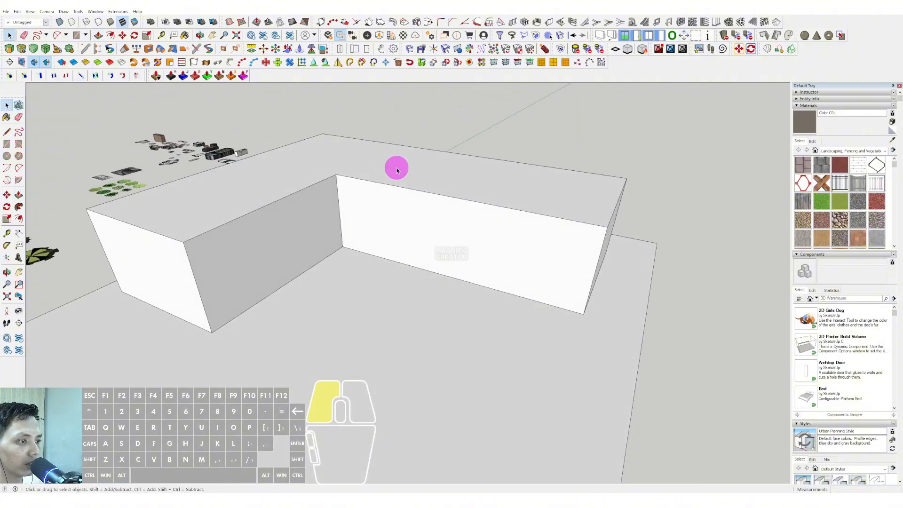
triple_click(397, 170)
right_click(397, 170)
click(418, 229)
scroll(418, 232, up, 1)
middle_drag(417, 234, 383, 250)
Step: Open the L-shaped block's group and split its roof with a green-axis line from the inner corner to the back edge
click(335, 222)
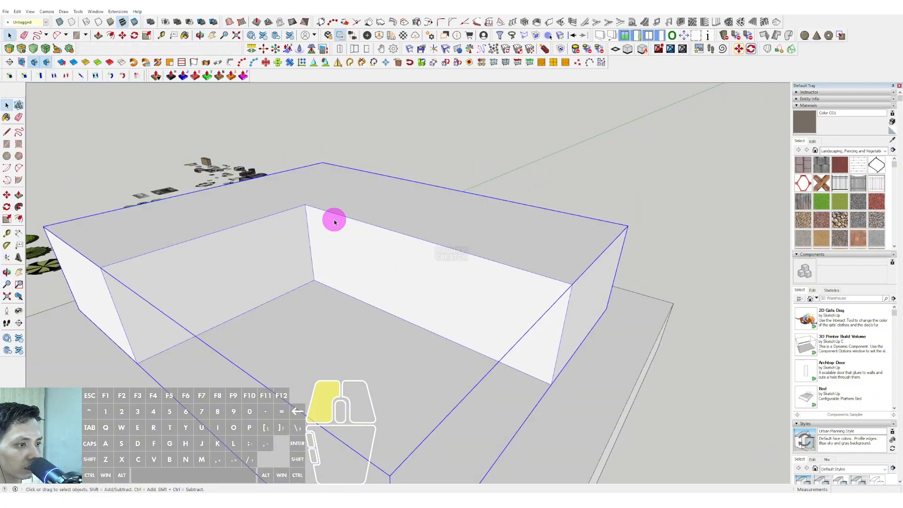
middle_drag(335, 222, 313, 205)
key(l)
click(310, 210)
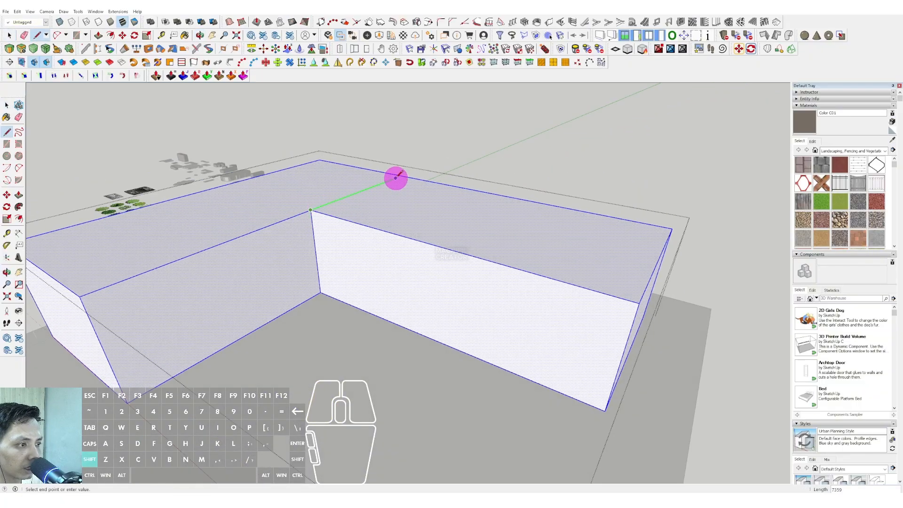
middle_drag(403, 176, 325, 205)
Step: Push/Pull the longer wing's roof face up by about 5600 to form a taller block
key(p)
click(310, 199)
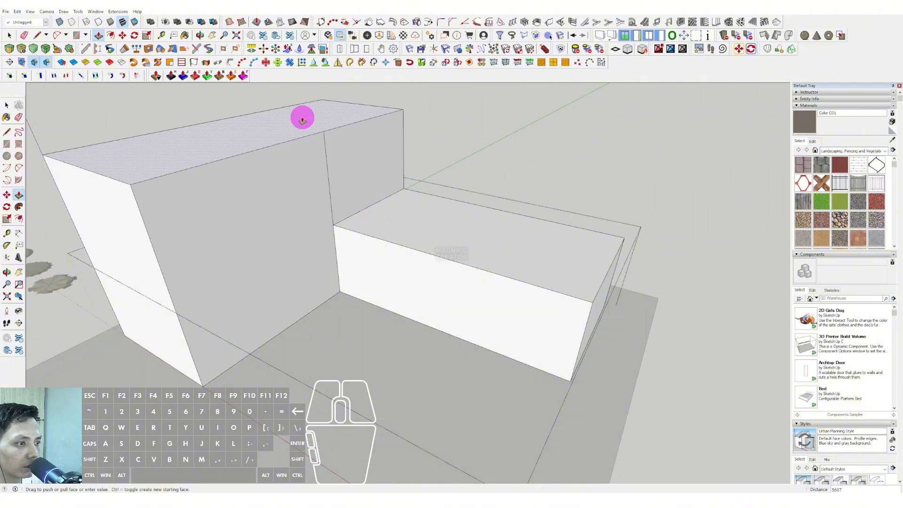
click(302, 124)
key(space)
Step: Offset the near vertical edge and adjoining top edge of the tall block's courtyard wall inward by about 440
middle_drag(326, 284, 331, 257)
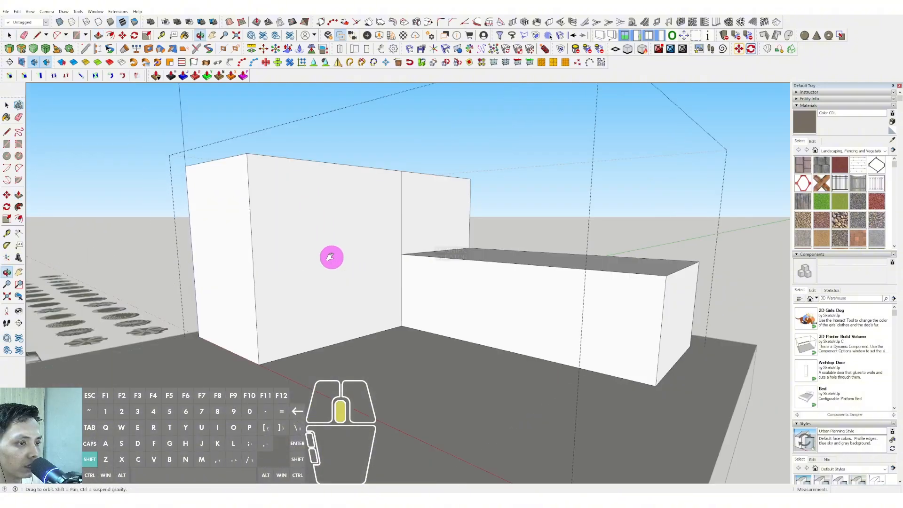
scroll(362, 237, up, 1)
click(233, 180)
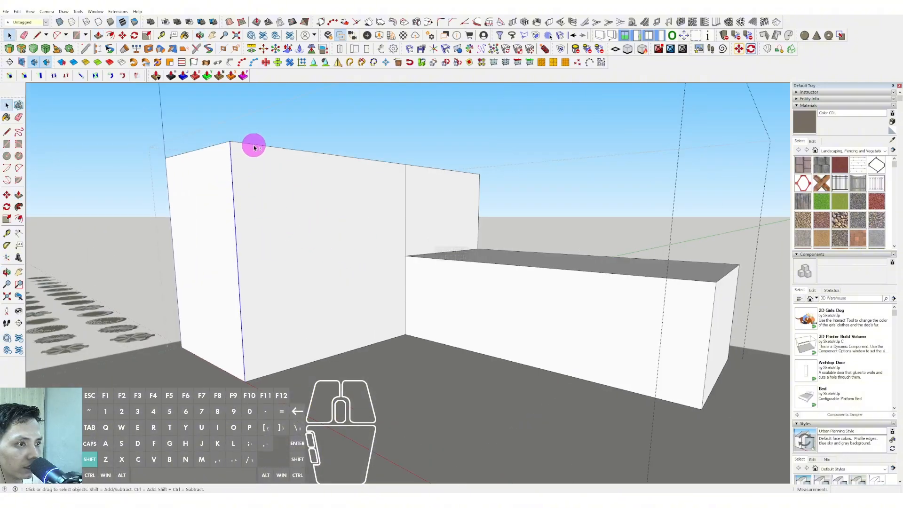
key(f)
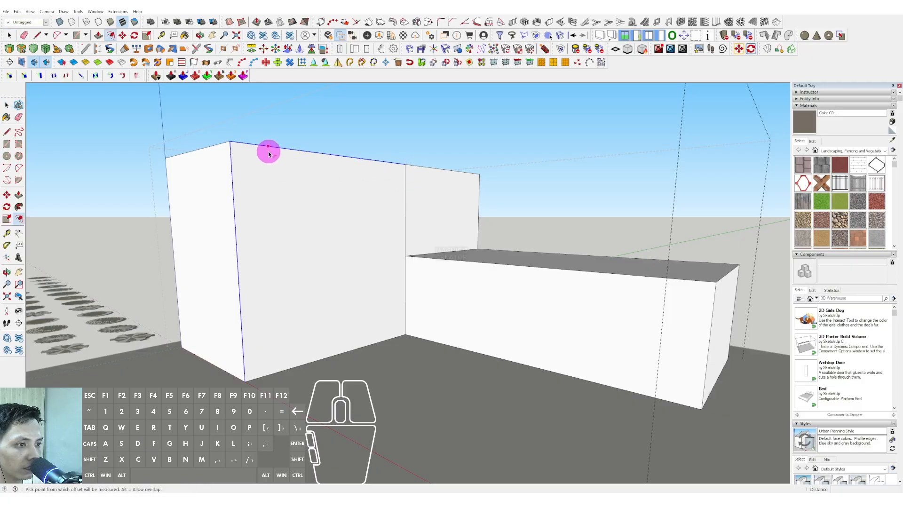
click(268, 147)
click(273, 159)
scroll(402, 181, up, 3)
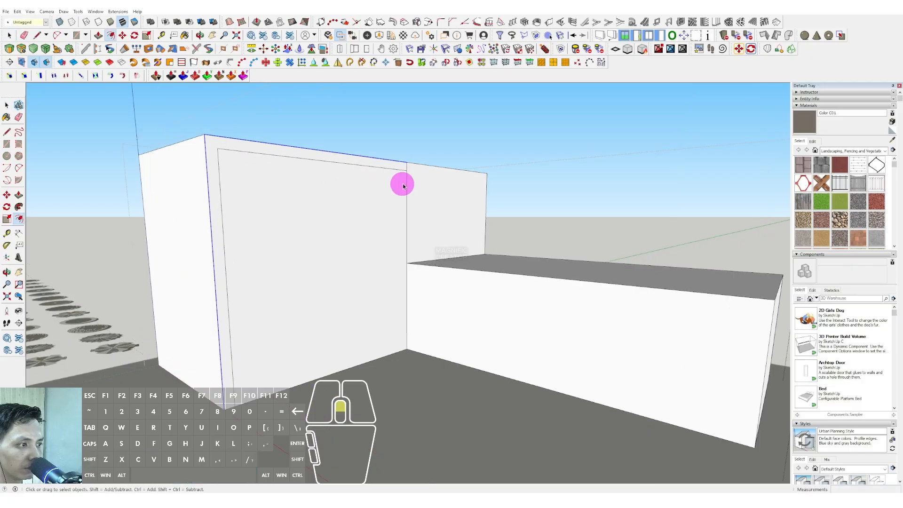
Step: Offset the remaining top edge and far vertical edge of the tall wall inward by about 440
key(space)
click(416, 162)
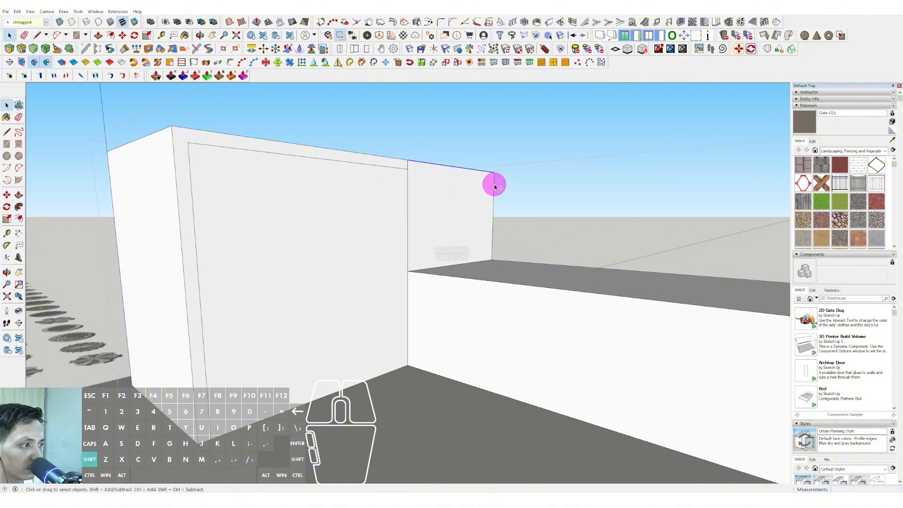
shift+click(494, 188)
scroll(406, 162, up, 3)
key(f)
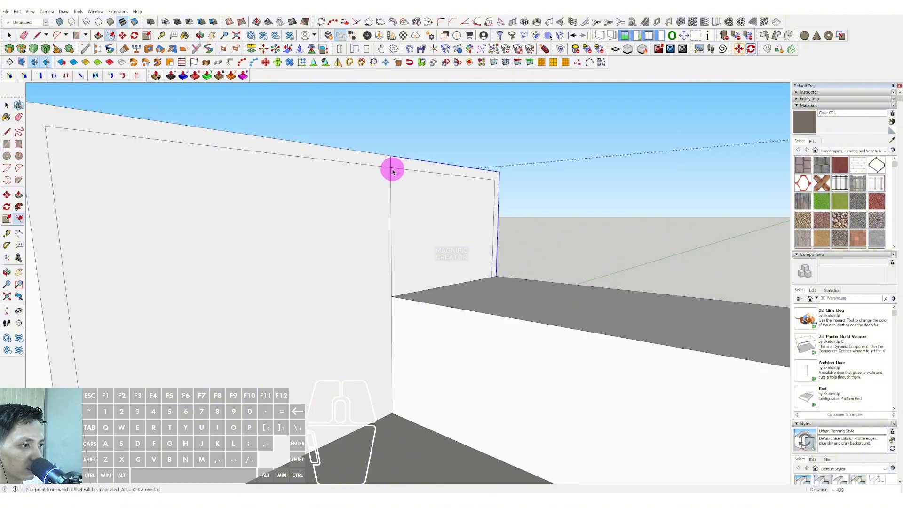
Step: Erase the vertical seam above the low roof, including its short remnant in the wall's offset border
key(e)
scroll(400, 194, down, 2)
click(387, 200)
scroll(395, 216, down, 2)
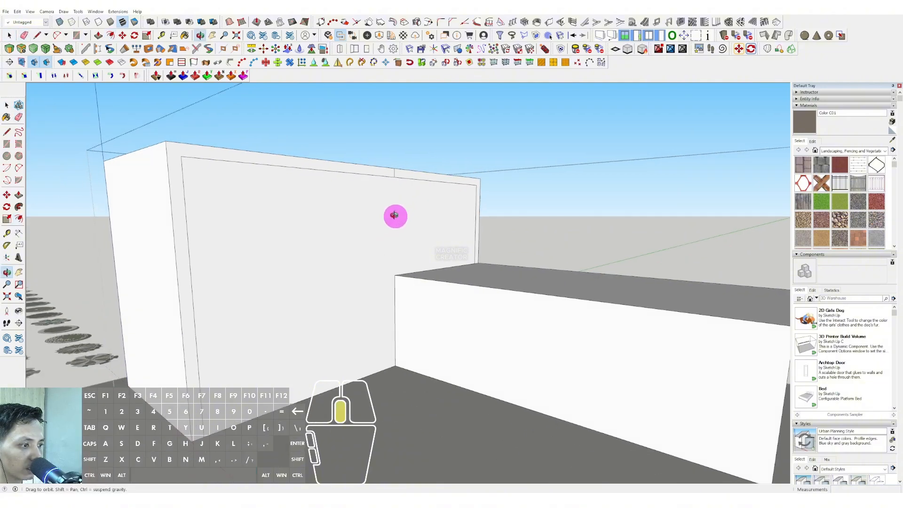
key(e)
scroll(414, 163, up, 3)
scroll(410, 163, down, 3)
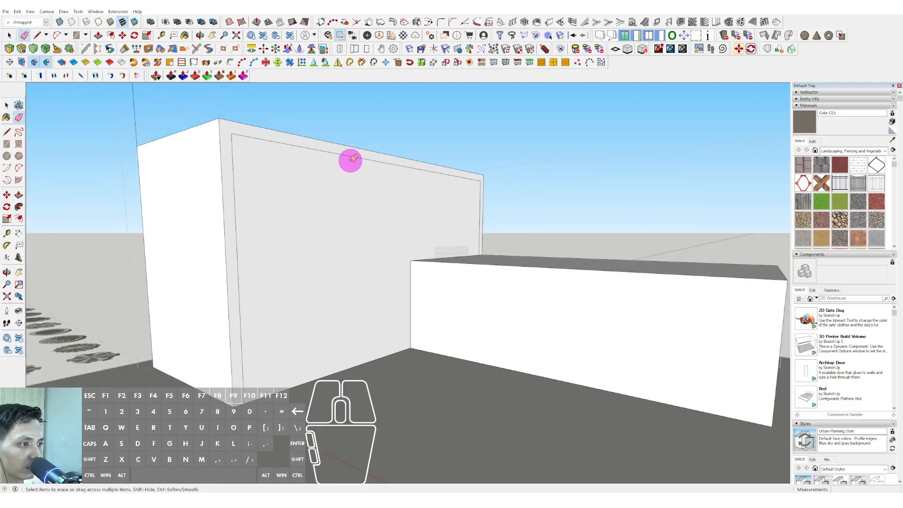
Step: Push/Pull the offset border strip outward from the tall wall to form a projecting frame
scroll(343, 149, up, 2)
key(p)
click(348, 150)
middle_drag(348, 149, 377, 264)
key(space)
Step: Draw a horizontal line across the tall wall from the low roof's inner corner to the frame's inner side
scroll(376, 264, up, 2)
key(l)
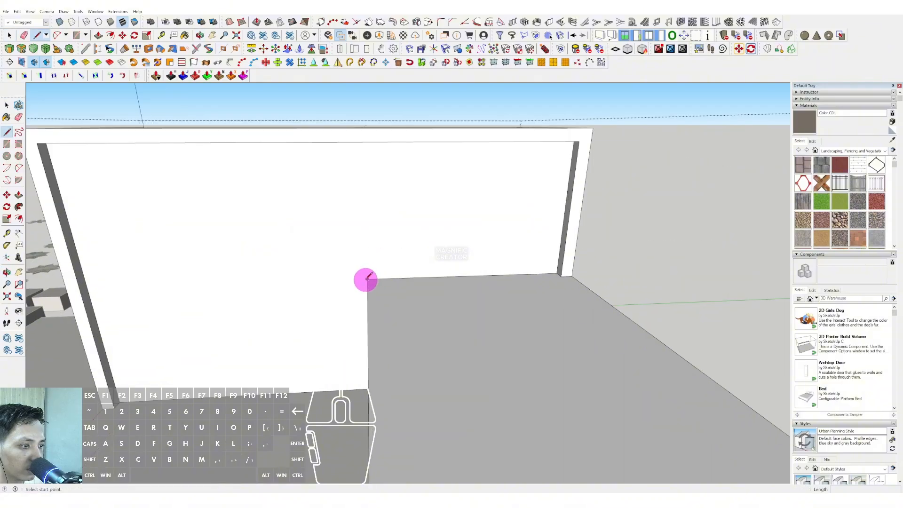
click(369, 277)
scroll(197, 282, up, 2)
middle_drag(162, 284, 137, 257)
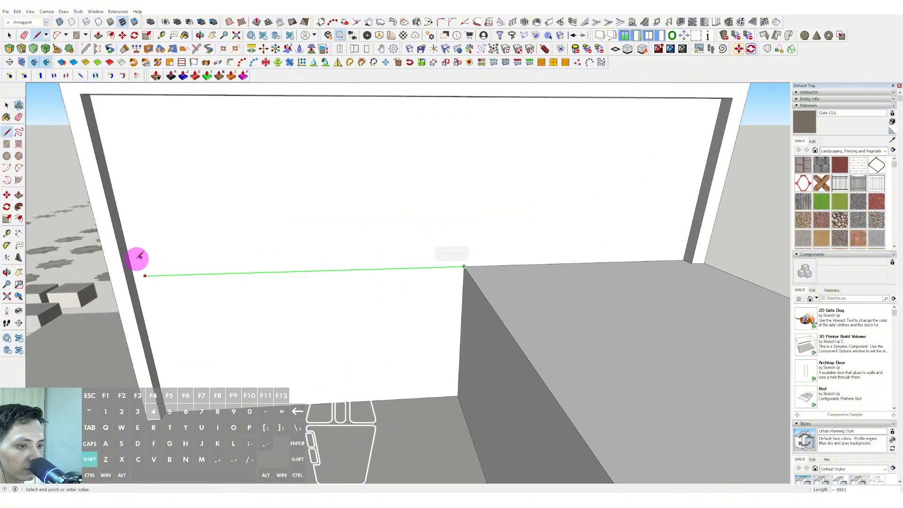
key(space)
Step: Copy the horizontal wall line downward by about 520 to mark a floor band
middle_drag(444, 274, 536, 237)
scroll(537, 237, up, 1)
key(m)
key(ctrl)
click(551, 222)
click(551, 242)
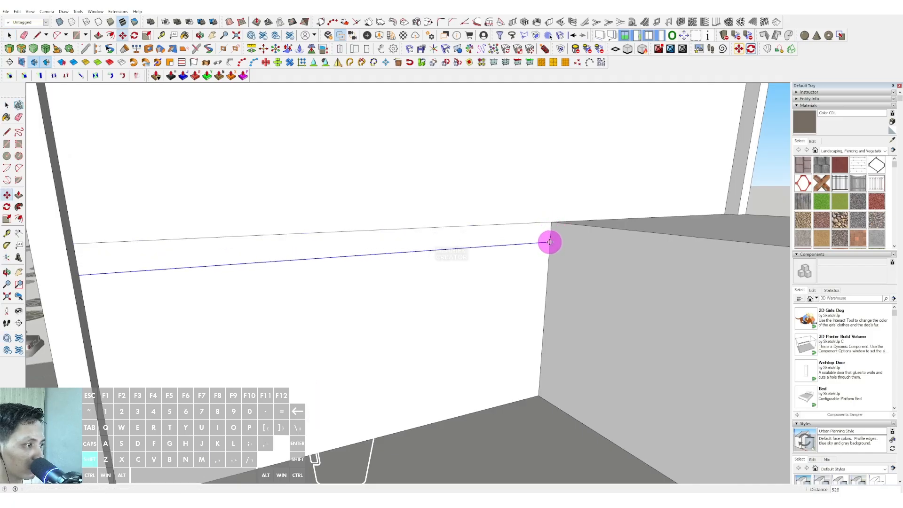
key(space)
Step: Paint the wall faces above and below the floor band with Translucent Glass Blue from the Glass and Mirrors materials
scroll(433, 268, down, 3)
middle_drag(367, 296, 888, 165)
scroll(123, 258, up, 1)
scroll(122, 256, up, 1)
click(886, 151)
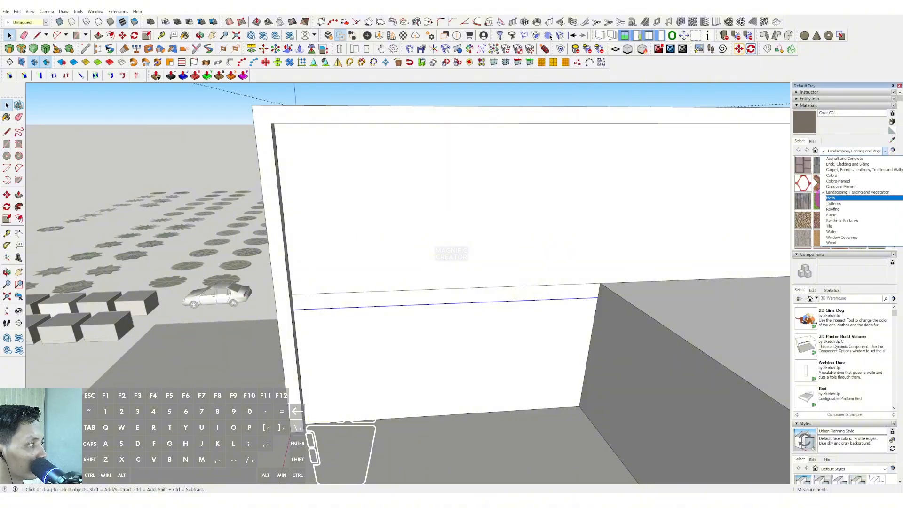
click(835, 187)
click(858, 167)
scroll(555, 205, down, 2)
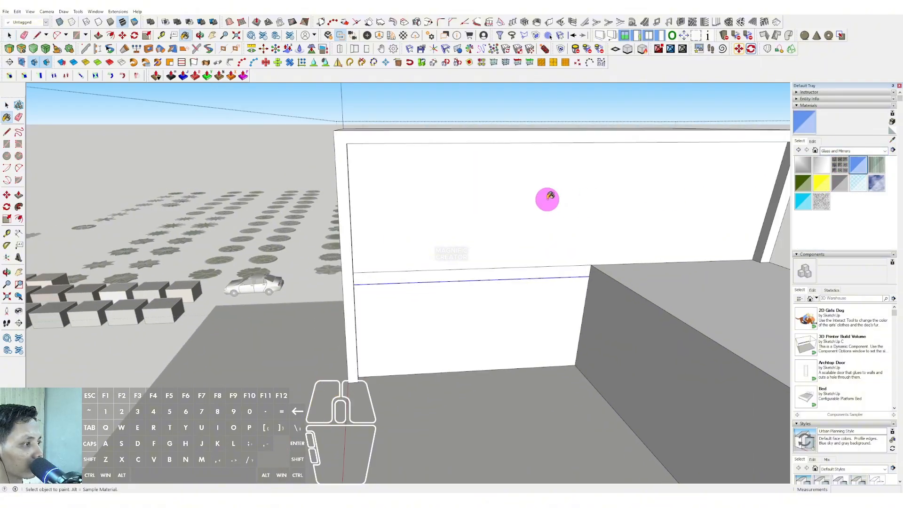
click(547, 197)
click(506, 304)
key(space)
middle_drag(506, 303, 461, 257)
Step: Copy the glass wall's vertical edges from the frame to the low roof's inner corner, dividing the span into 4 equal parts
middle_drag(660, 182, 290, 226)
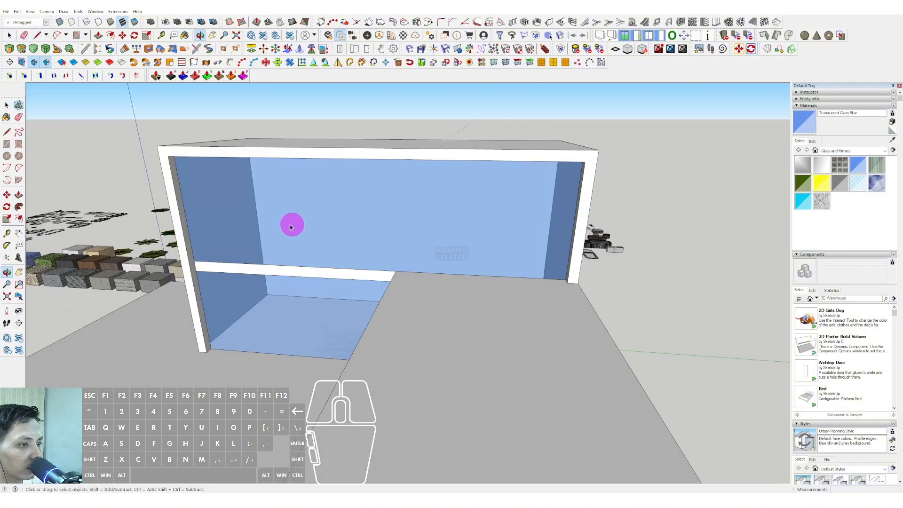
scroll(279, 216, up, 2)
triple_click(278, 216)
click(210, 214)
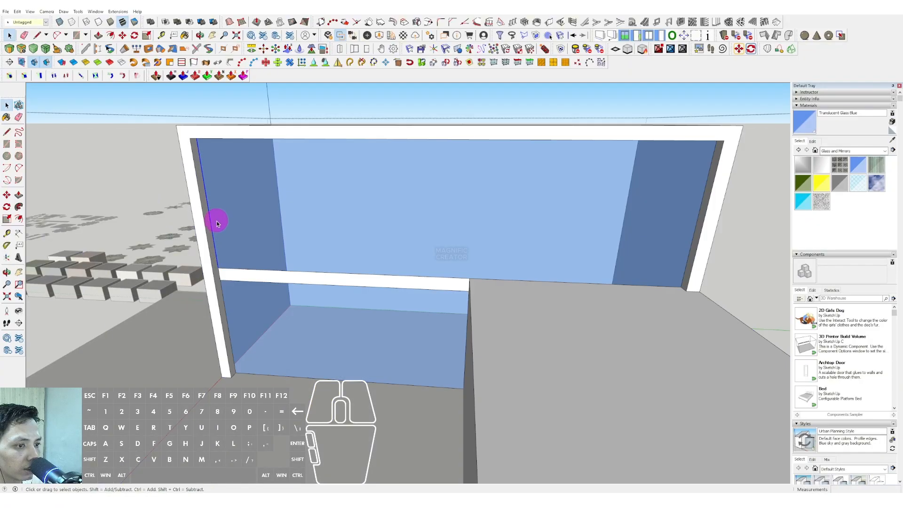
scroll(238, 296, up, 3)
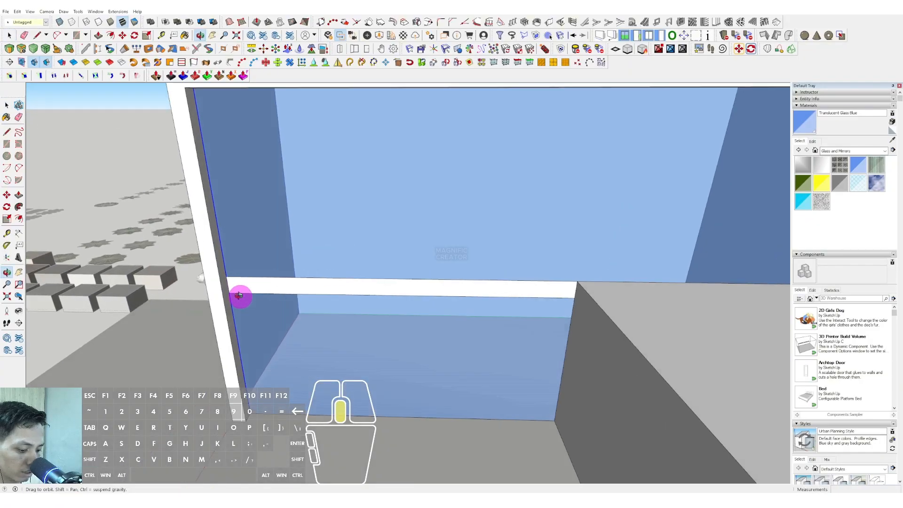
key(m)
key(ctrl)
click(227, 277)
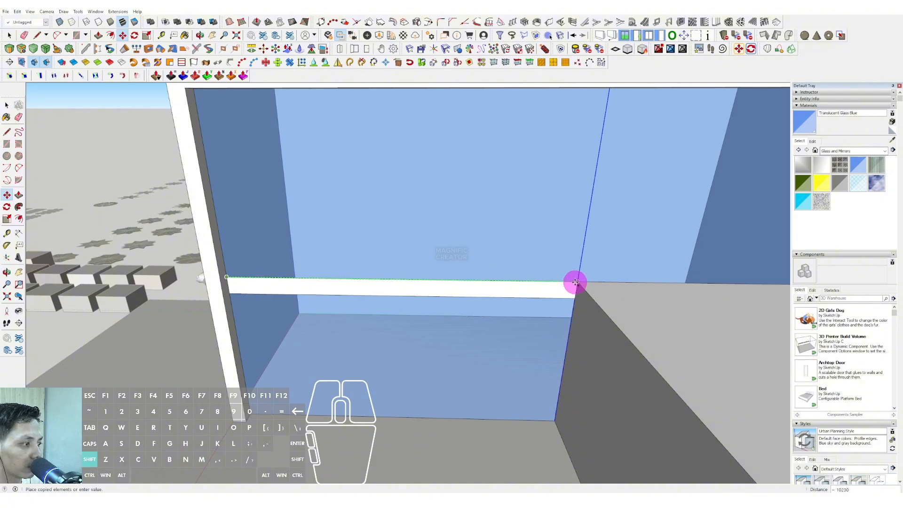
text(4/)
key(Return)
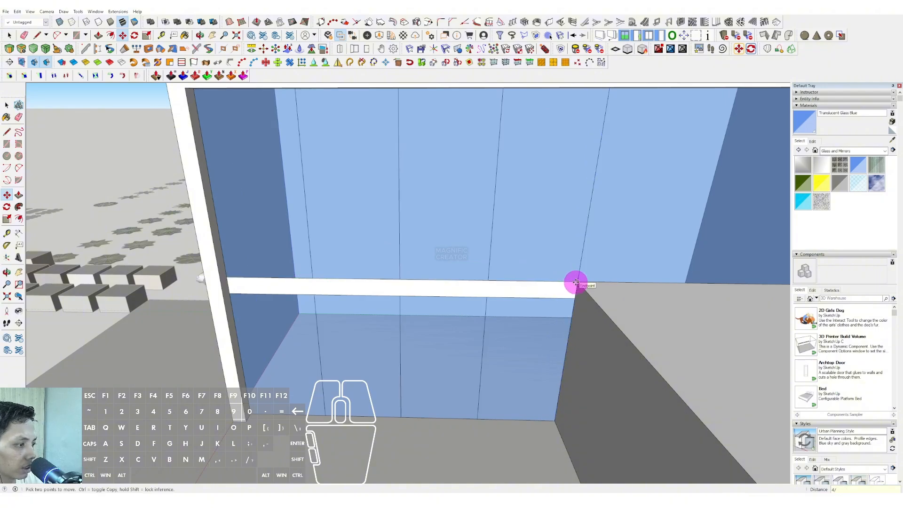
scroll(394, 256, down, 4)
Step: Copy the vertical glass edge from the low roof's inner corner to the frame's far side, dividing the span into 3 equal parts
key(space)
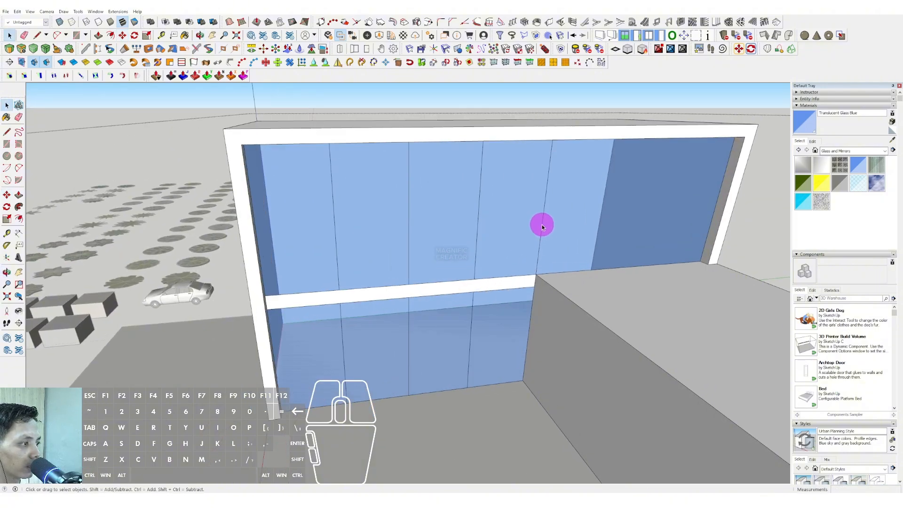
key(m)
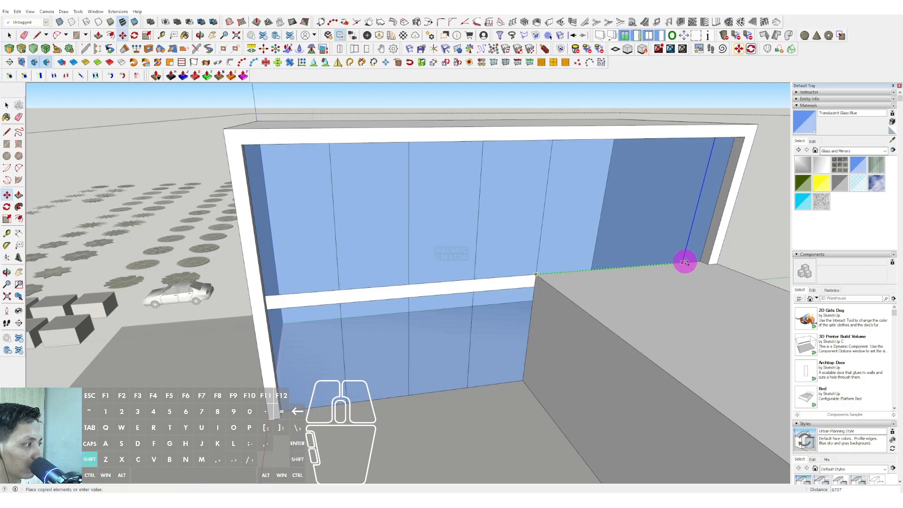
click(700, 259)
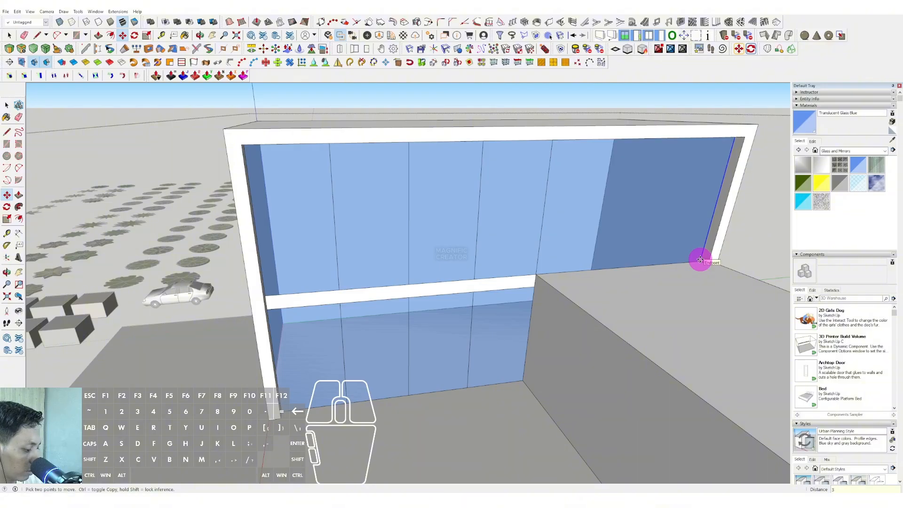
key(space)
middle_drag(700, 260, 378, 251)
click(613, 174)
Step: Draw a rectangle about 12045 wide on the low wing's long courtyard wall, from its ground edge up to just below the roof
middle_drag(488, 290, 398, 264)
scroll(434, 264, up, 1)
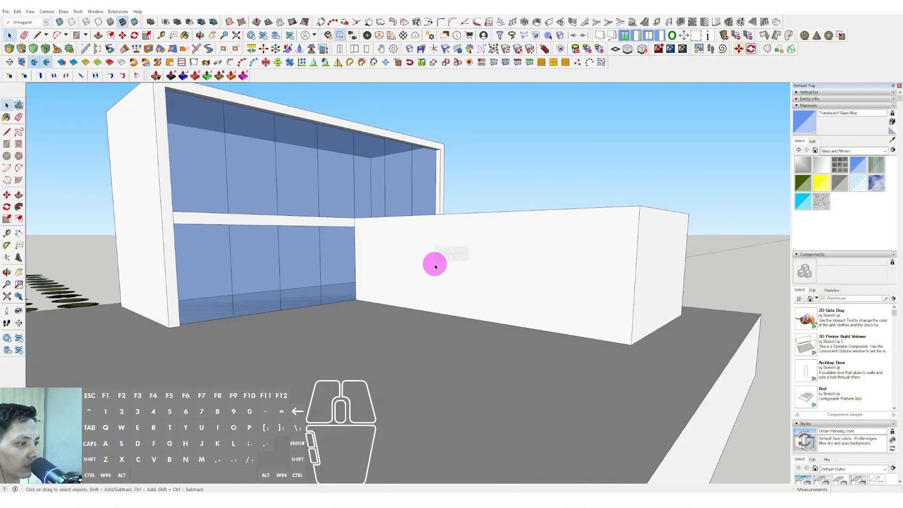
click(400, 241)
key(r)
click(391, 306)
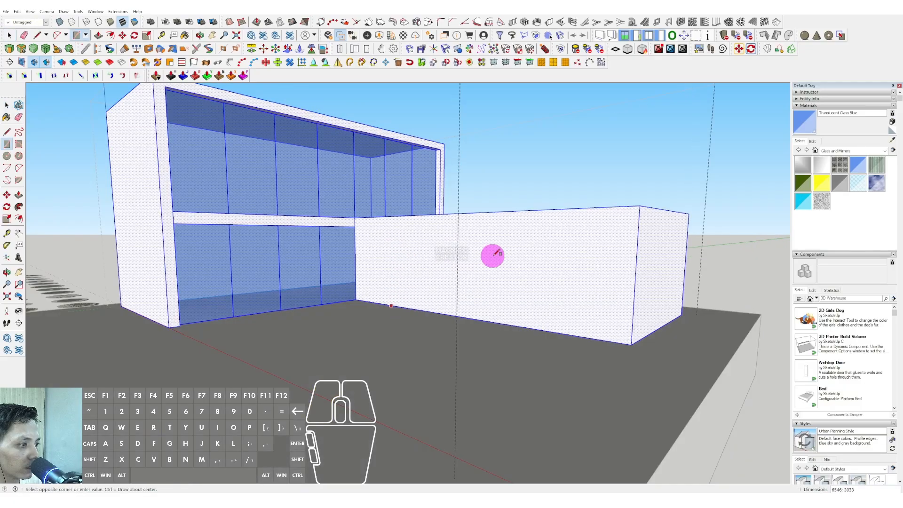
click(624, 225)
key(space)
Step: Push the low wing's wall rectangle inward to form a recess and paint its back face with Translucent Glass Blue
middle_drag(625, 221, 674, 259)
key(p)
click(467, 291)
click(457, 291)
key(space)
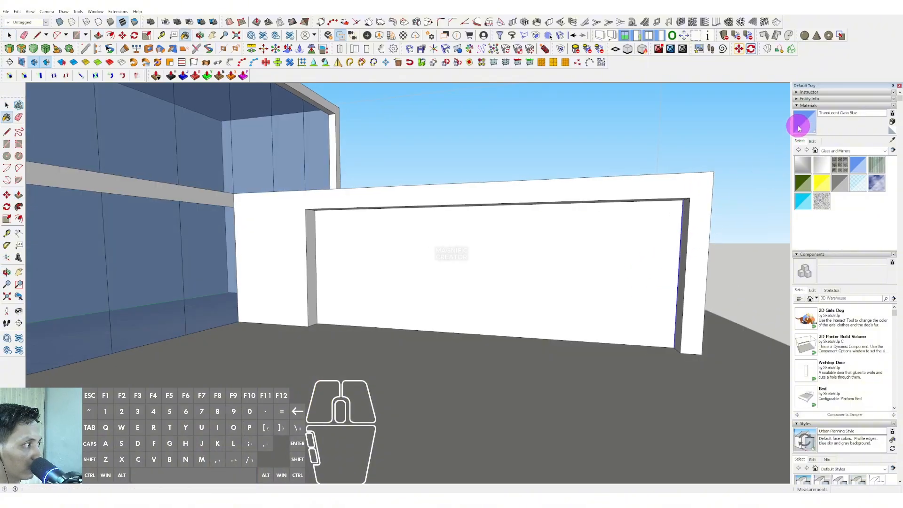
click(580, 252)
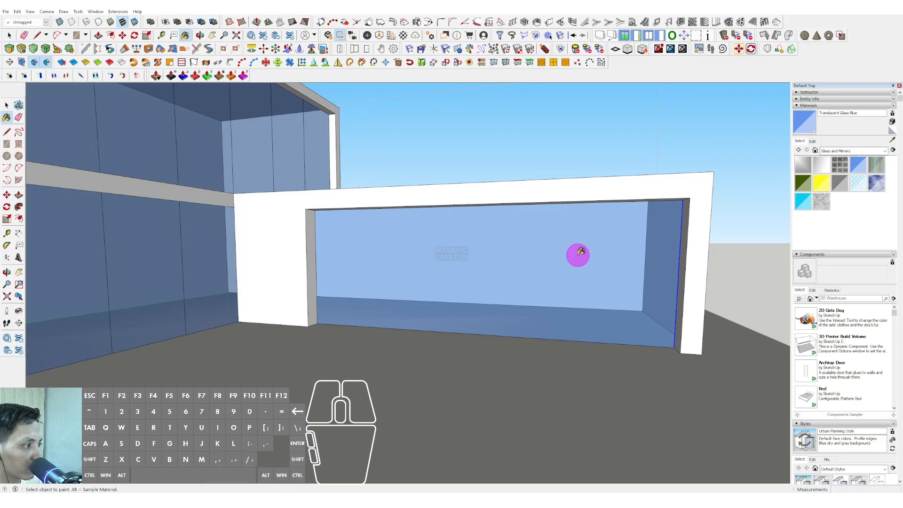
Step: Copy the recessed glass's vertical edge across to its opposite side, dividing the span into 6 equal parts, and leave the building group
key(ctrl)
click(682, 226)
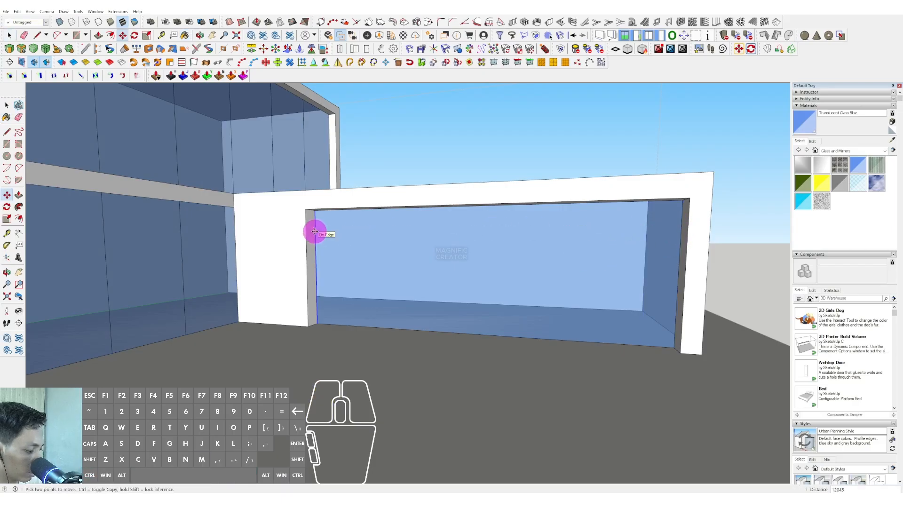
key(Return)
key(space)
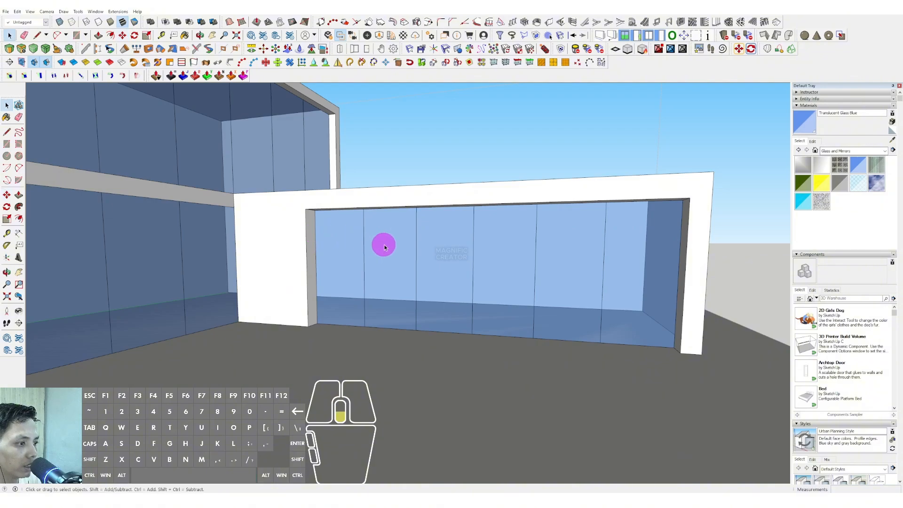
scroll(383, 245, down, 4)
middle_drag(413, 244, 379, 247)
click(441, 174)
Step: Open the base slab for editing and draw a pool rectangle on its top face in the courtyard between the two wings
middle_drag(441, 173, 405, 252)
click(381, 311)
key(r)
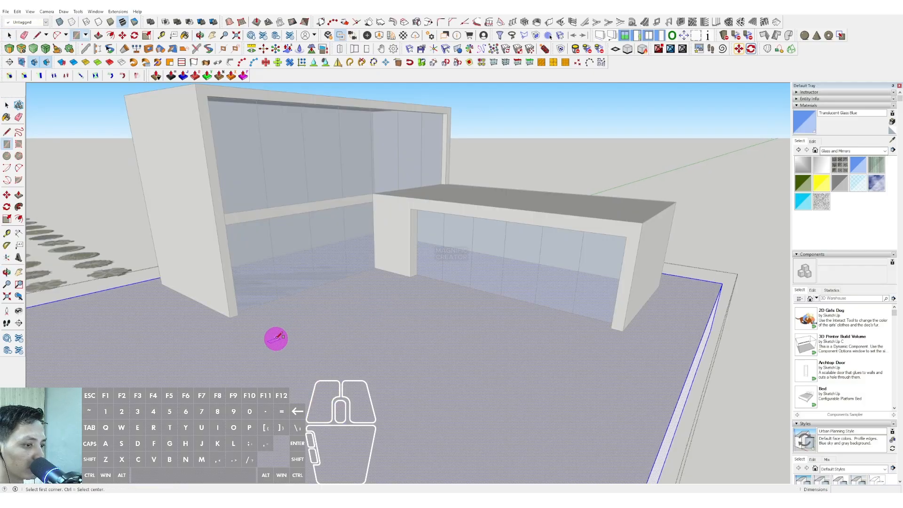
click(263, 355)
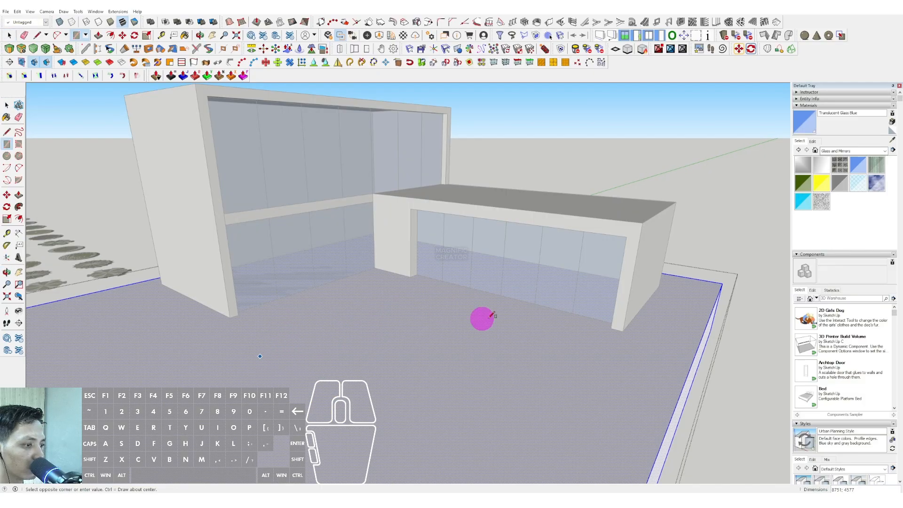
click(610, 349)
key(space)
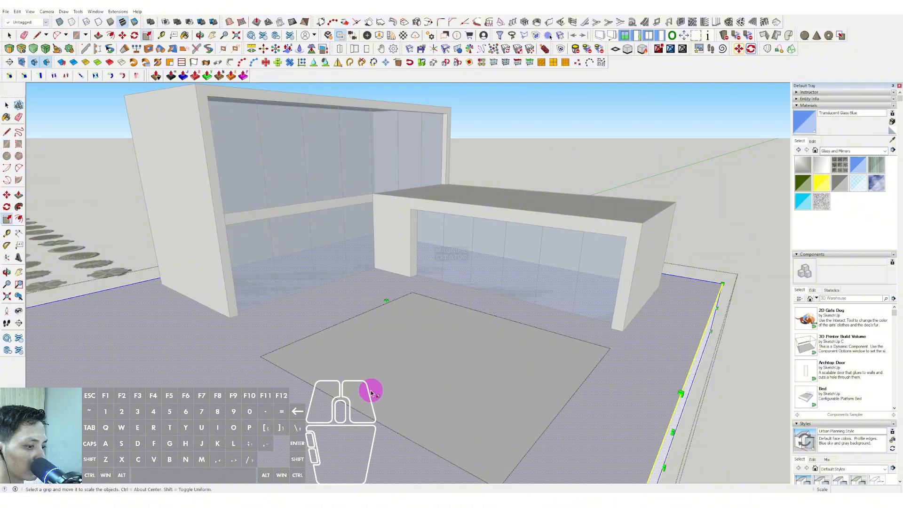
Step: Scale the courtyard rectangle narrower by pulling its outer long side in toward the low wing
click(373, 389)
key(s)
drag(353, 413, 376, 363)
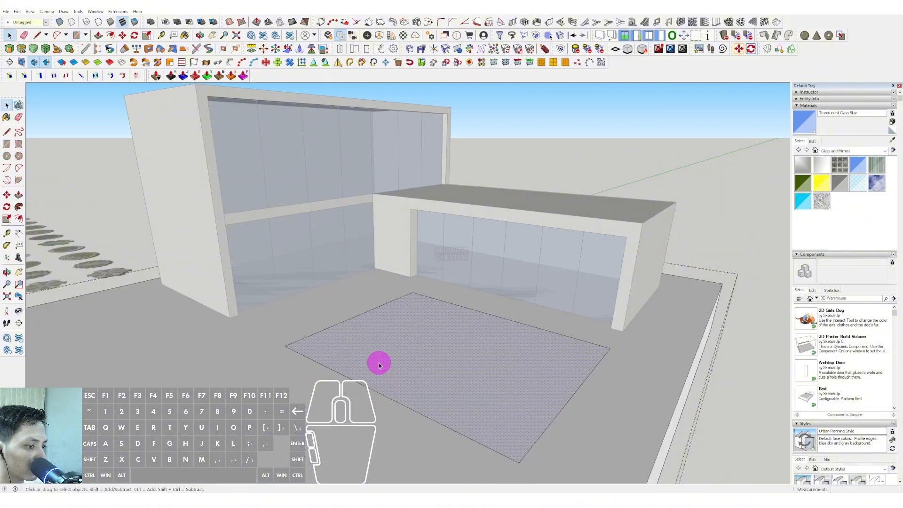
Step: Round all four corners of the pool rectangle with tangent arcs, removing the sharp corners
middle_drag(377, 363, 343, 329)
key(a)
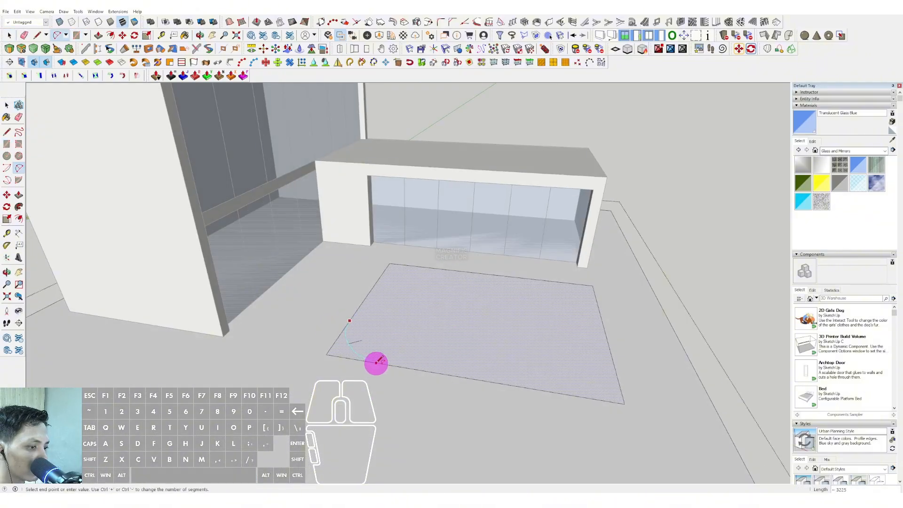
click(385, 365)
scroll(378, 282, up, 2)
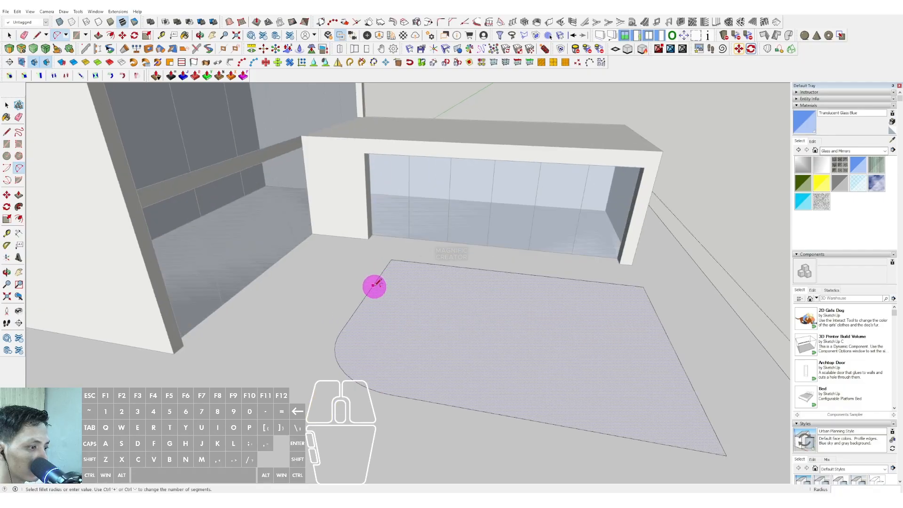
click(448, 265)
middle_drag(443, 264, 574, 280)
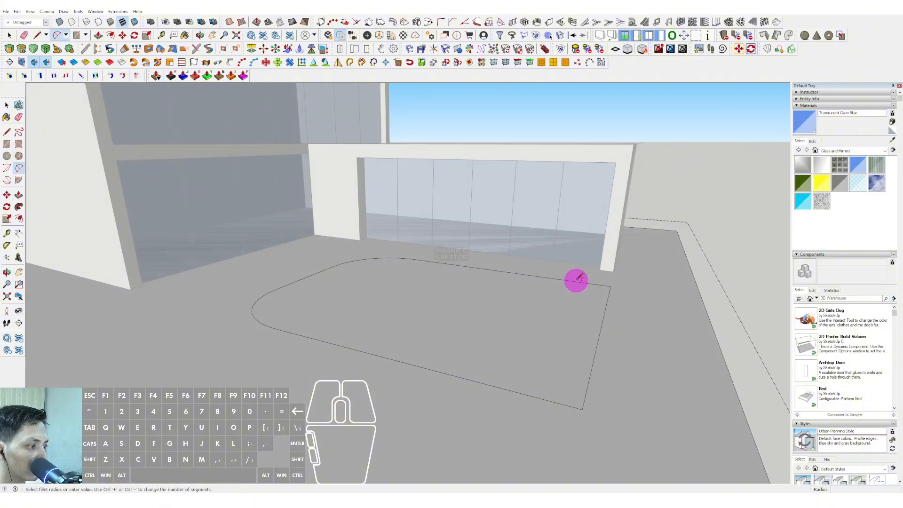
click(569, 281)
click(610, 296)
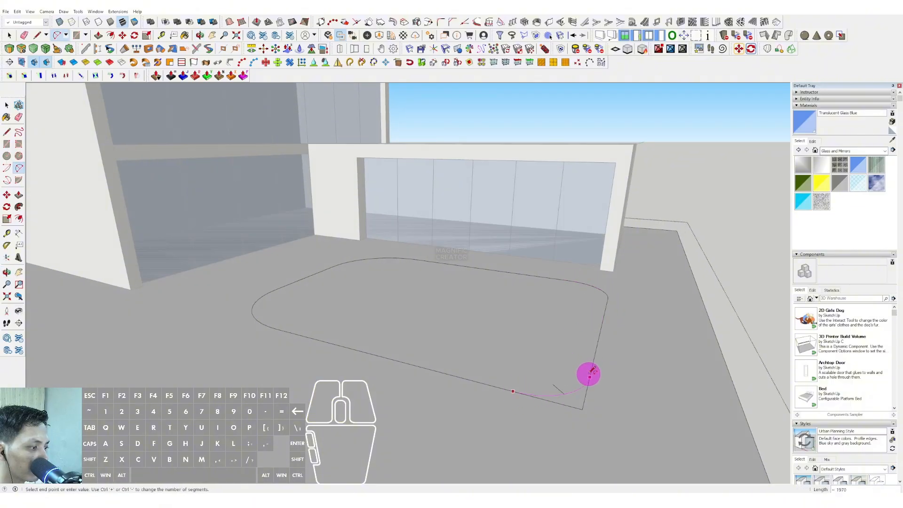
click(589, 375)
key(space)
Step: Offset the rounded pool outline slightly inward to form a narrow rim around the water area
middle_drag(530, 352, 503, 306)
click(490, 309)
click(818, 169)
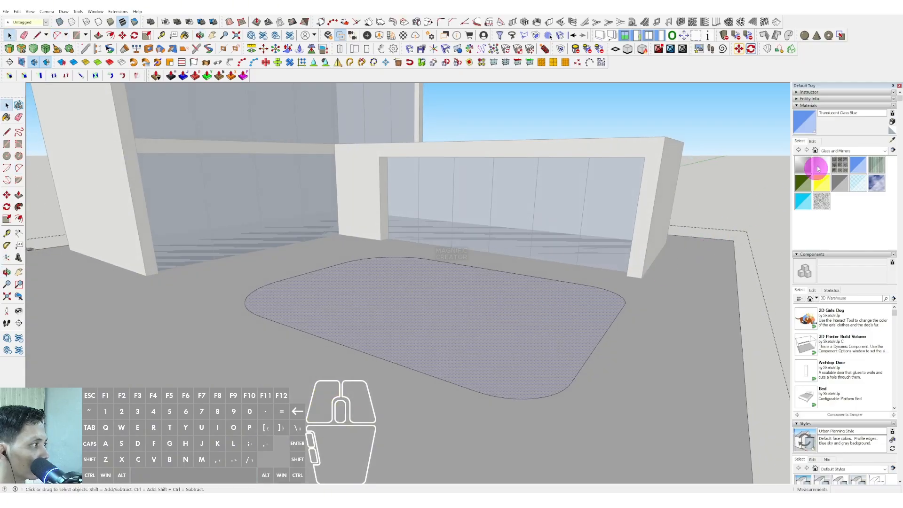
click(886, 151)
click(522, 335)
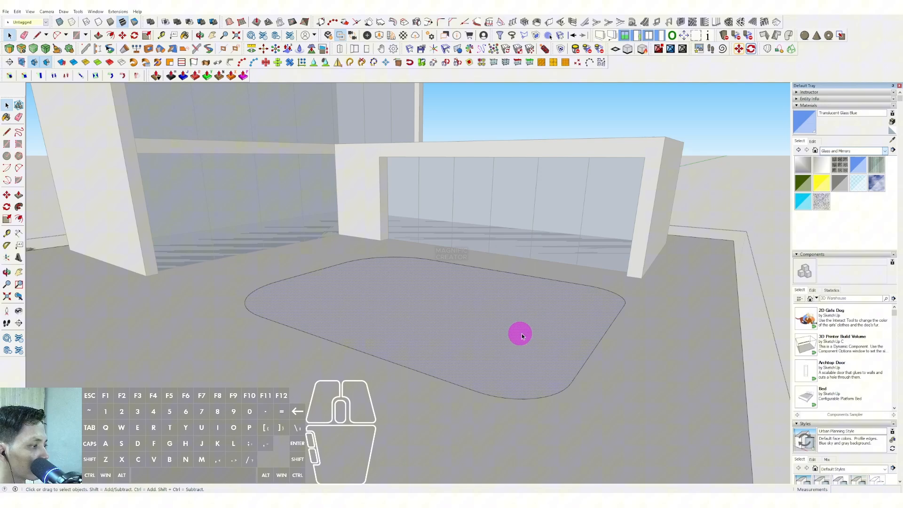
click(613, 309)
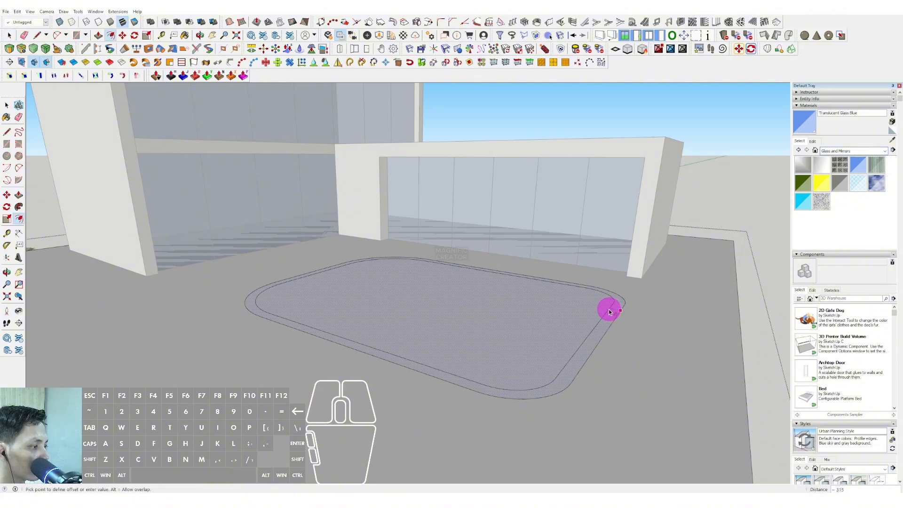
click(580, 313)
Step: Paint the inner pool face with Water Dark Blue from the Water materials
click(885, 151)
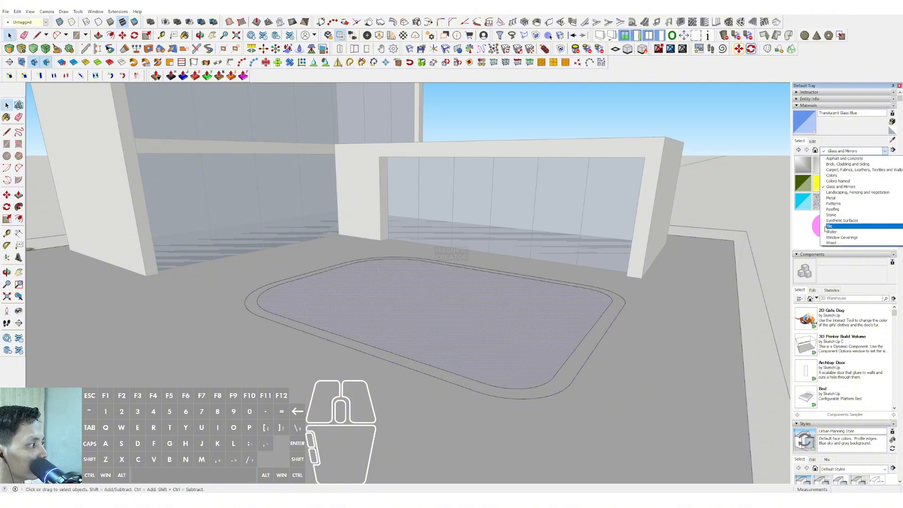
click(831, 232)
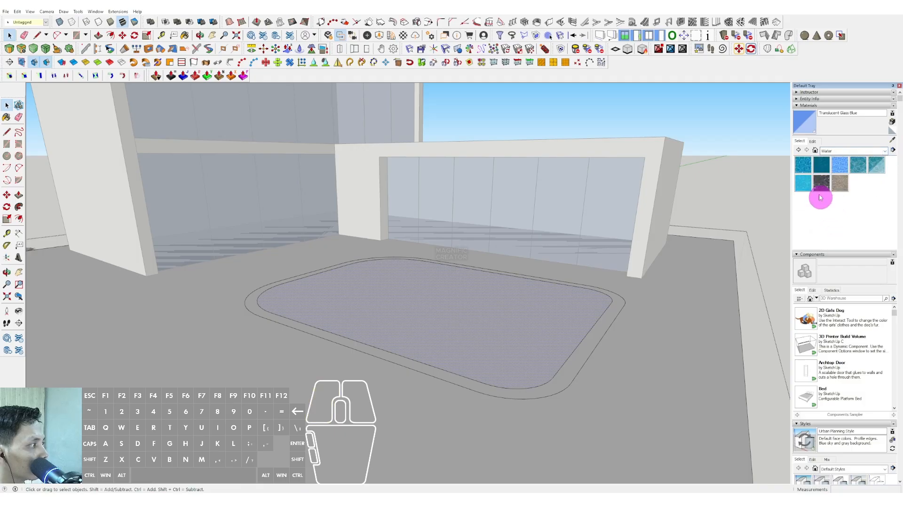
click(821, 165)
click(495, 288)
Step: Draw a connected walkway line on the slab parallel to the building's outline, from the slab edge beside the tall wing to that beside the low wing
middle_drag(496, 288, 478, 306)
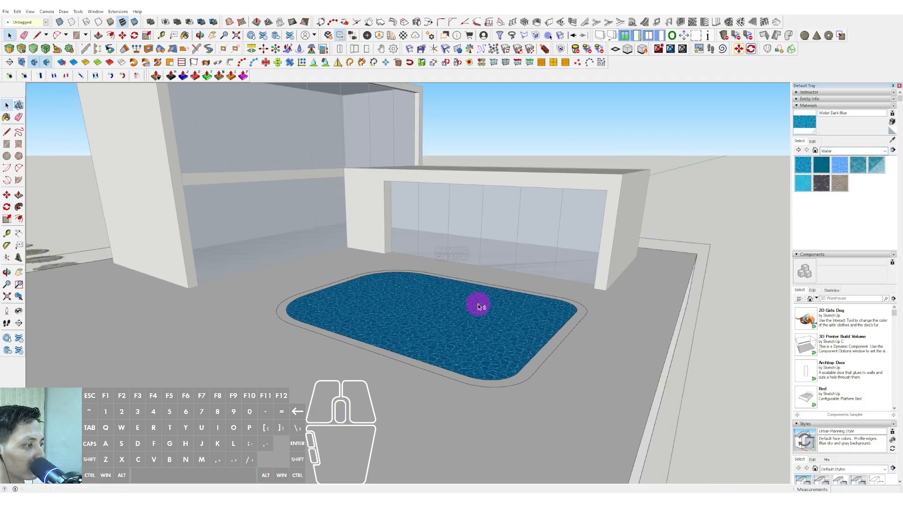
triple_click(657, 287)
scroll(656, 287, down, 2)
middle_drag(567, 291, 441, 264)
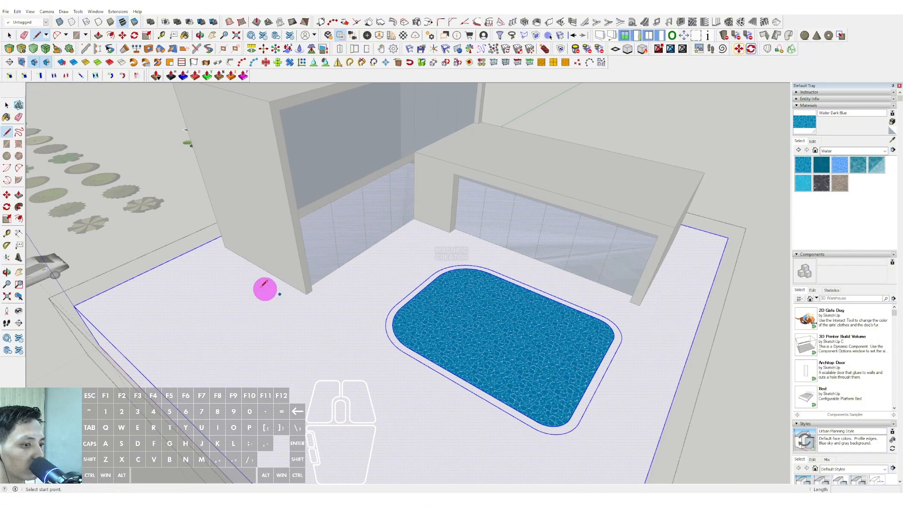
click(193, 249)
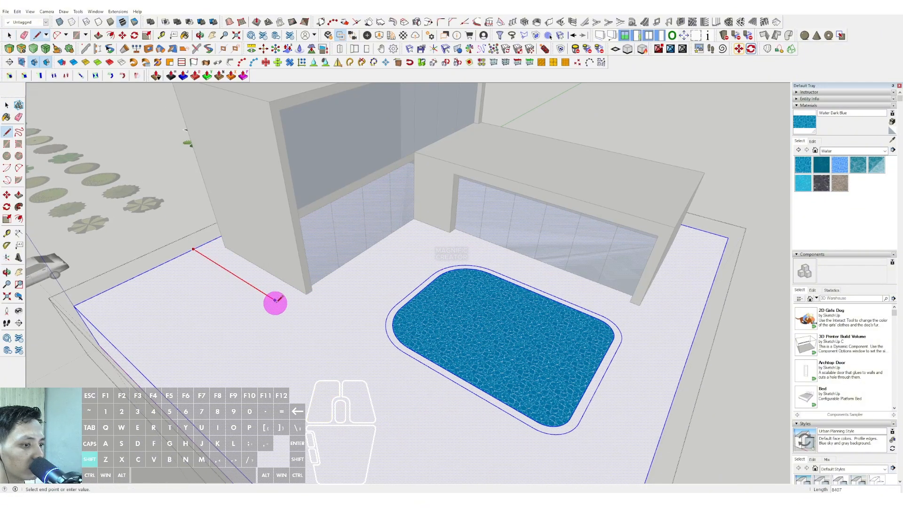
click(317, 325)
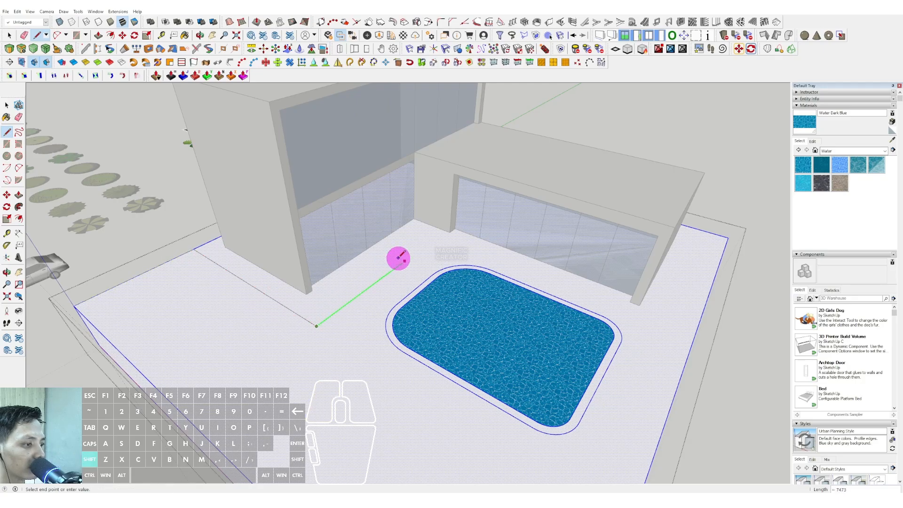
click(434, 240)
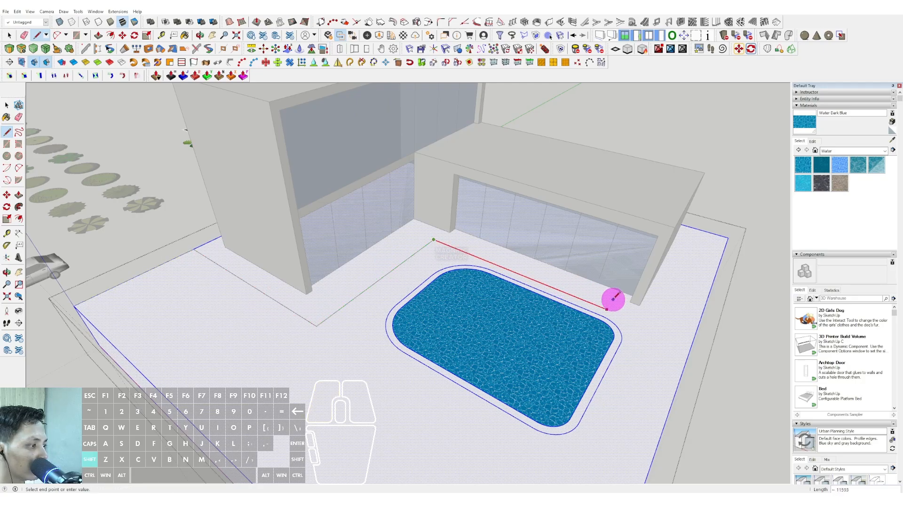
scroll(458, 247, up, 2)
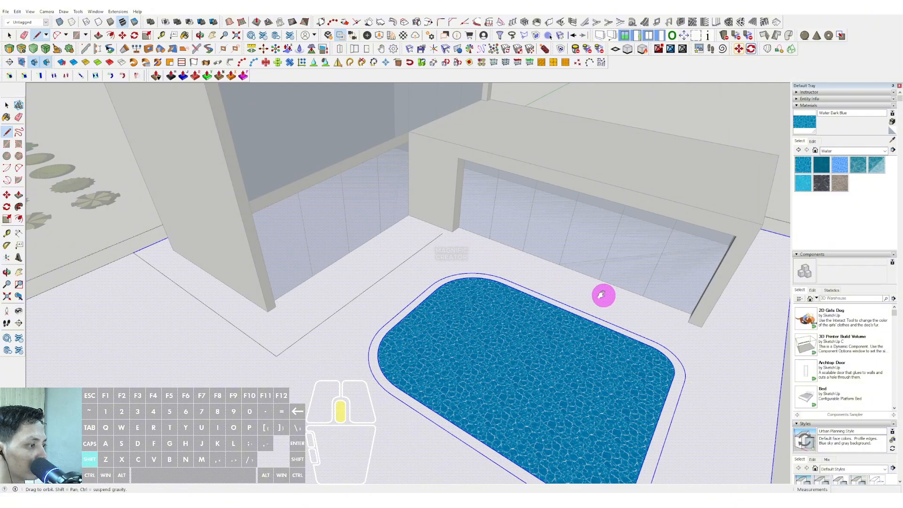
shift+middle_drag(603, 295, 462, 267)
shift+click(547, 296)
click(626, 203)
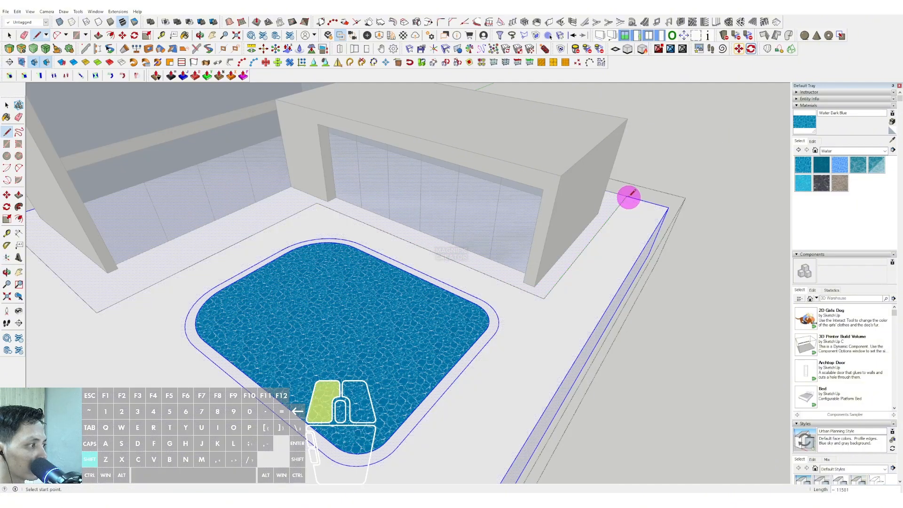
key(space)
Step: Draw lines from the walkway corner by the tall wing around the pool to the low wing's outer walkway corner, enclosing a rectangular terrace
middle_drag(631, 196, 540, 274)
click(546, 283)
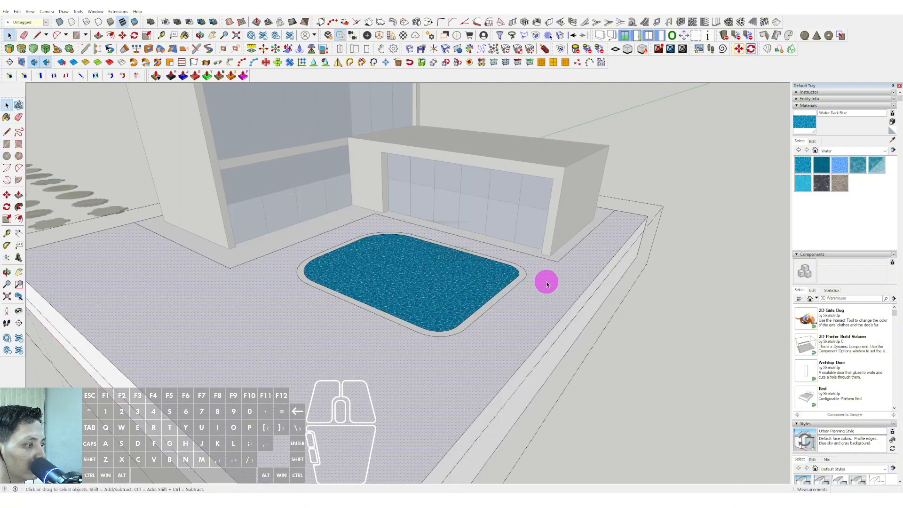
key(l)
click(230, 268)
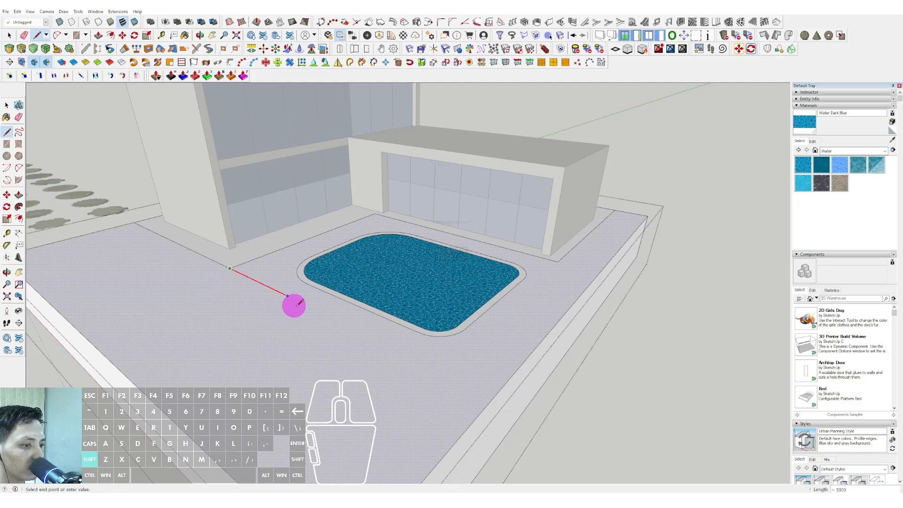
key(space)
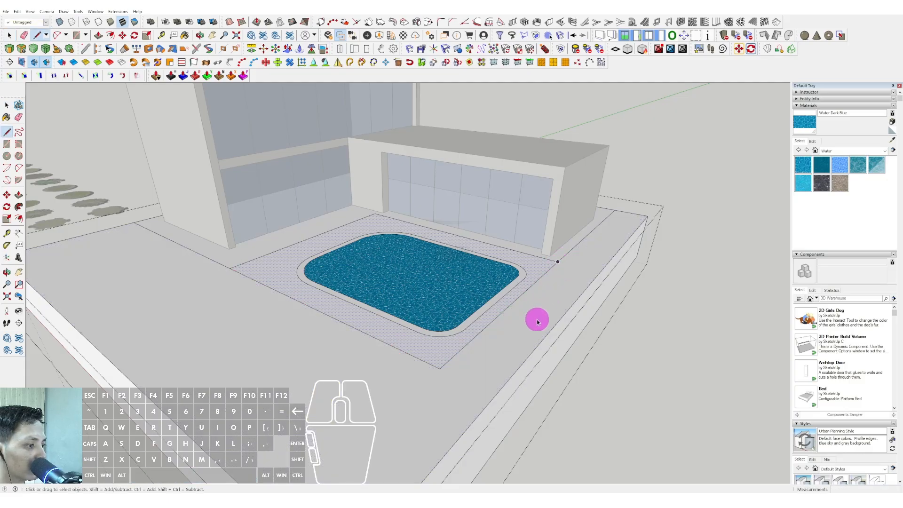
Step: Paint the slab area outside the terrace and walkway with Grass Light Green from the Landscaping, Fencing and Vegetation materials
click(537, 320)
click(884, 150)
click(843, 193)
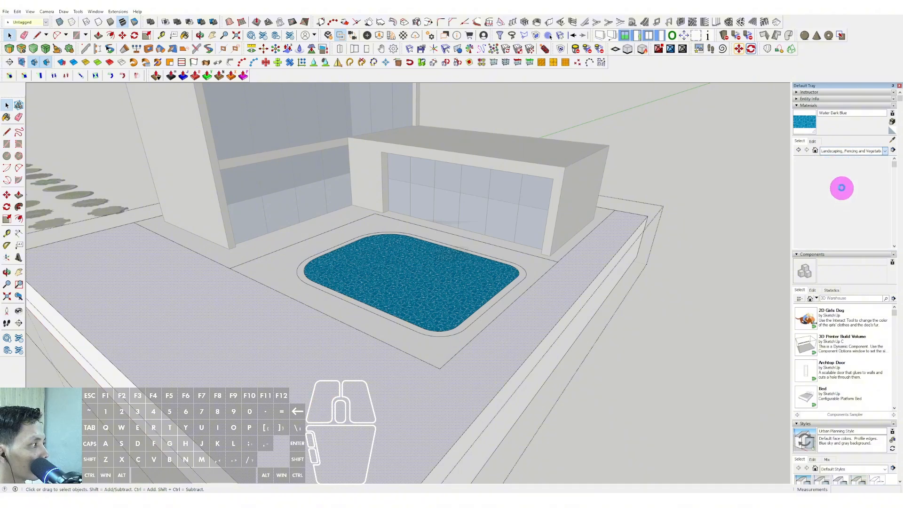
click(450, 363)
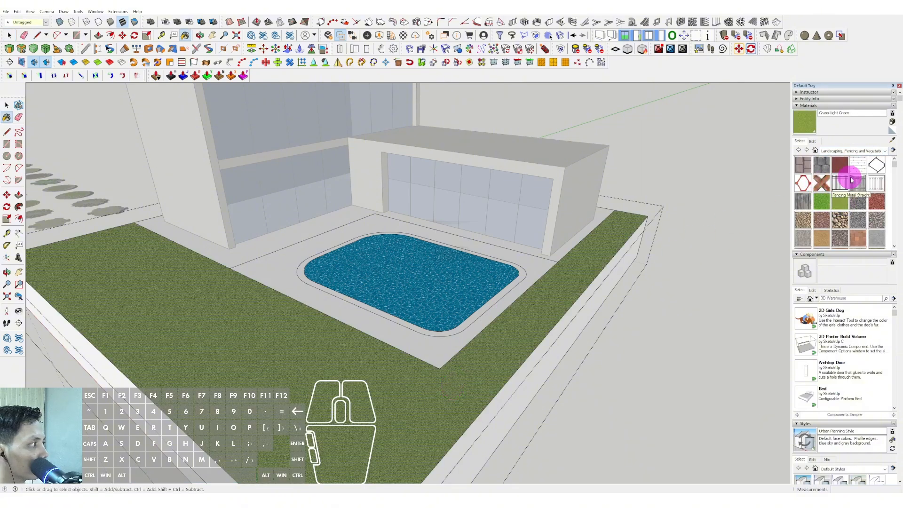
Step: Paint the rectangular terrace around the pool with Modern Siding from the Brick, Cladding and Siding materials
key(space)
click(883, 151)
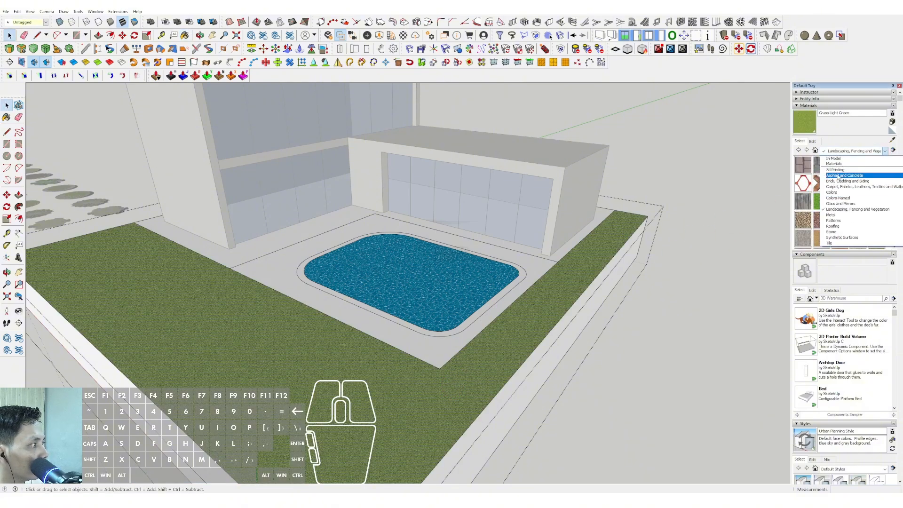
click(846, 158)
click(847, 151)
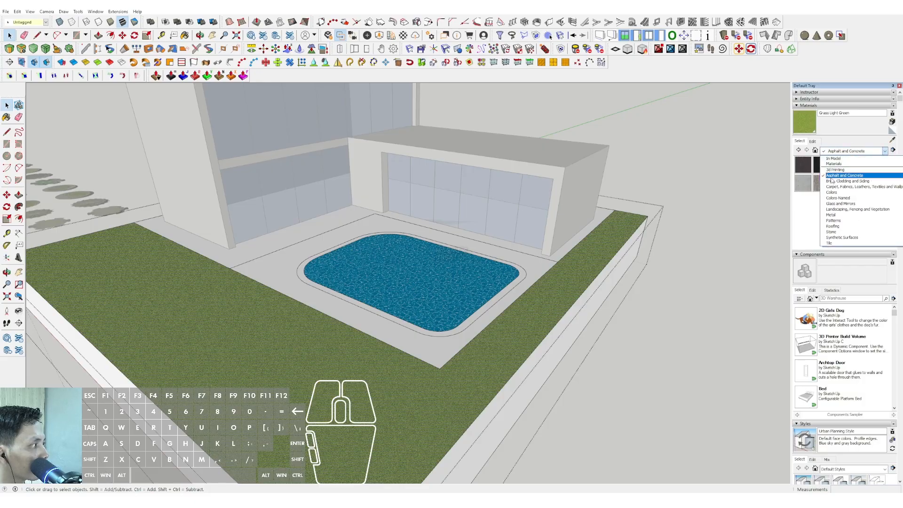
click(847, 165)
click(804, 164)
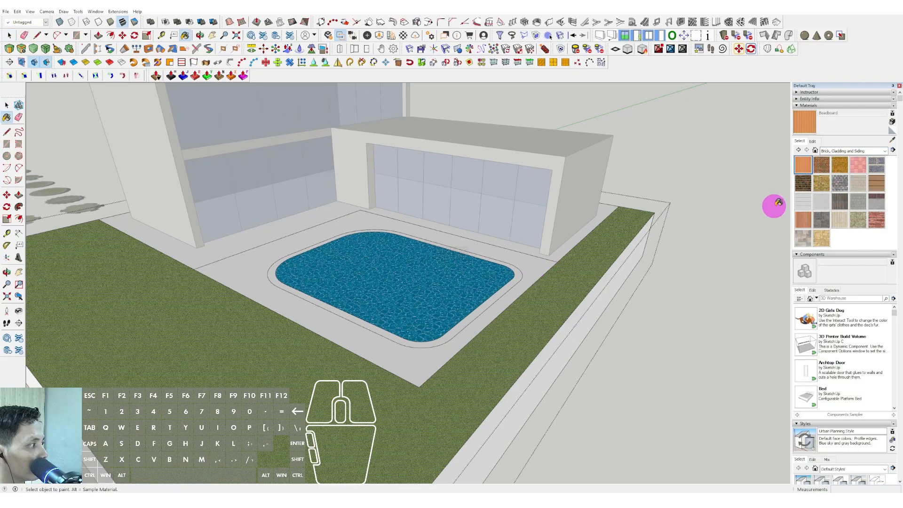
click(803, 219)
click(532, 268)
shift+middle_drag(532, 268, 524, 286)
scroll(526, 268, down, 1)
key(space)
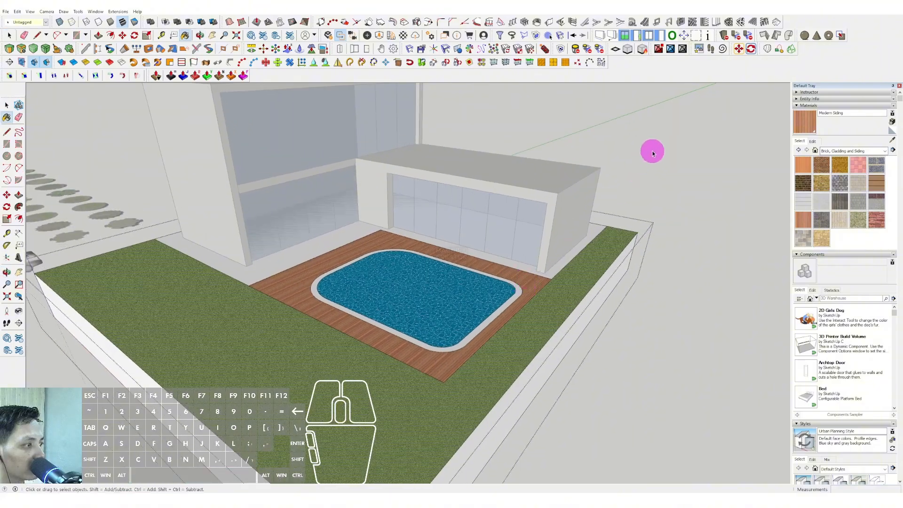
click(652, 151)
Step: Draw a narrow full-height rectangle on the low wing's front wall beside its glazing, and scale it wider toward the tall wing
middle_drag(419, 320, 390, 297)
scroll(421, 252, up, 4)
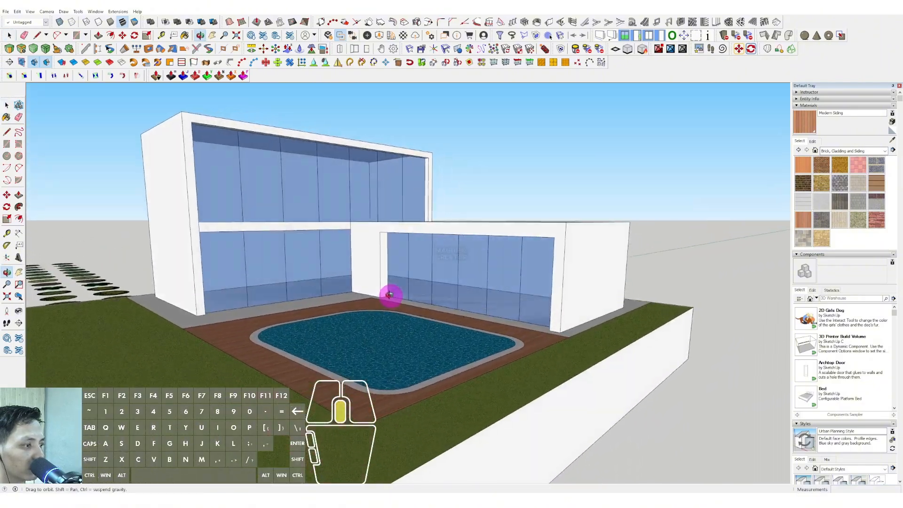
scroll(445, 220, up, 4)
scroll(423, 231, down, 6)
middle_drag(407, 246, 379, 276)
scroll(428, 272, up, 2)
middle_drag(442, 281, 423, 279)
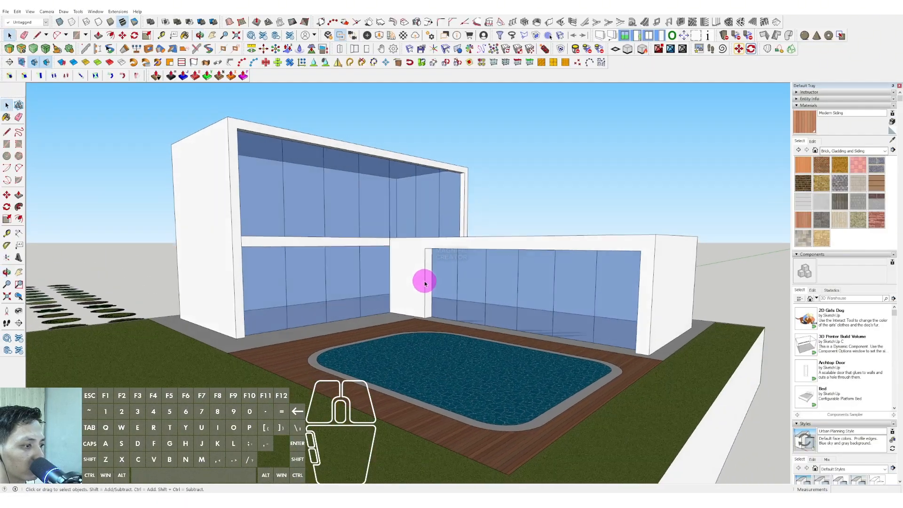
scroll(418, 302, up, 2)
scroll(418, 301, up, 2)
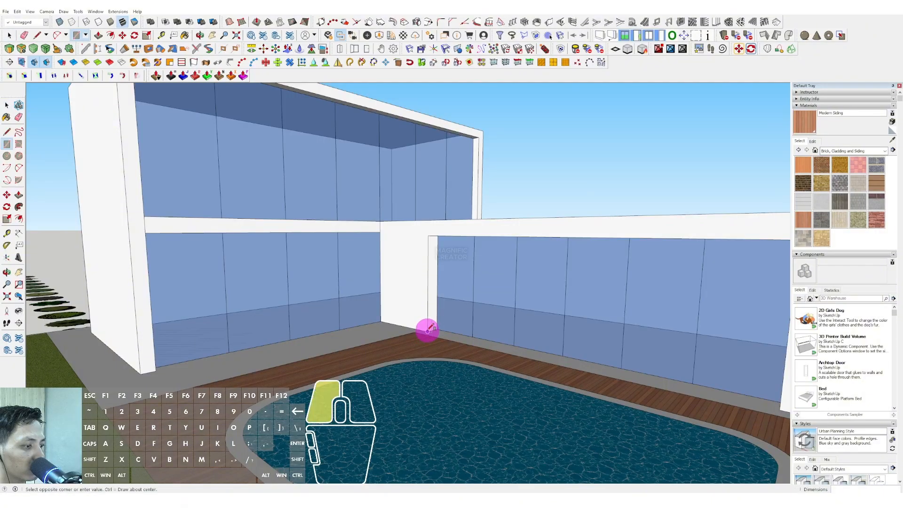
scroll(423, 228, up, 2)
click(424, 227)
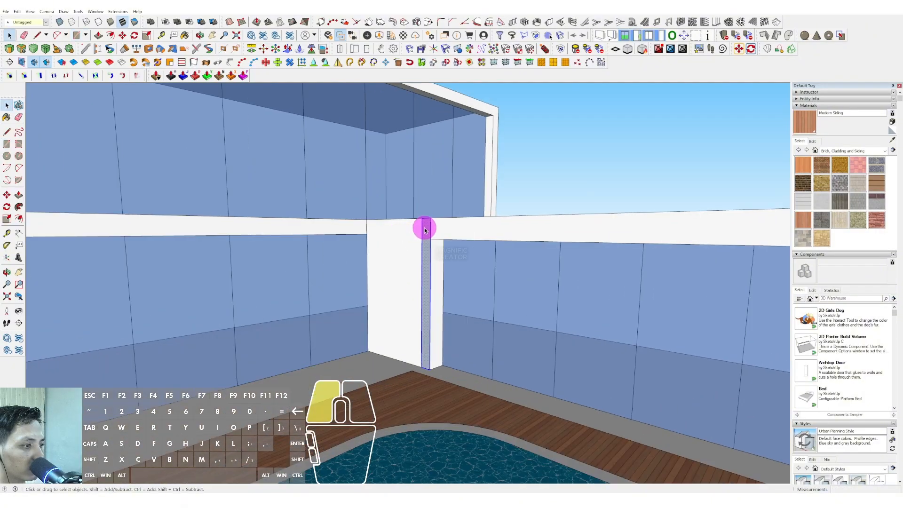
key(s)
click(416, 294)
key(space)
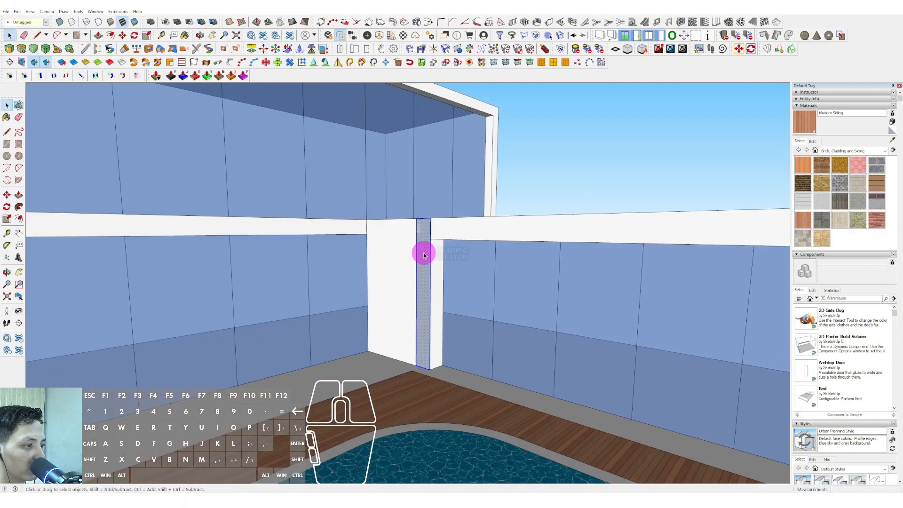
Step: Push/Pull the narrow wall strip outward to form a vertical column beside the low wing's glazing
key(p)
click(424, 242)
click(417, 244)
key(space)
middle_drag(416, 244, 419, 287)
scroll(420, 286, up, 1)
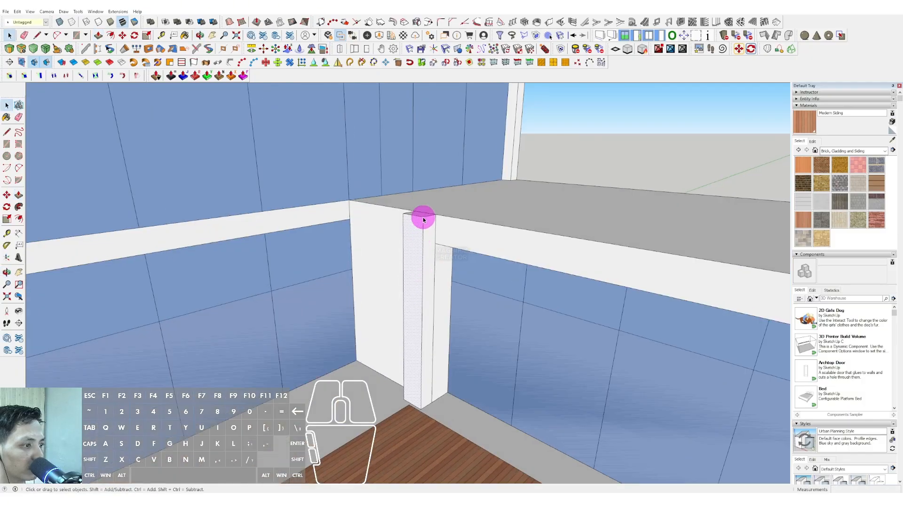
Step: Raise the column's top above the low wing's roof and extend the raised part back over the roof
middle_drag(419, 193, 271, 217)
scroll(396, 205, up, 1)
click(402, 209)
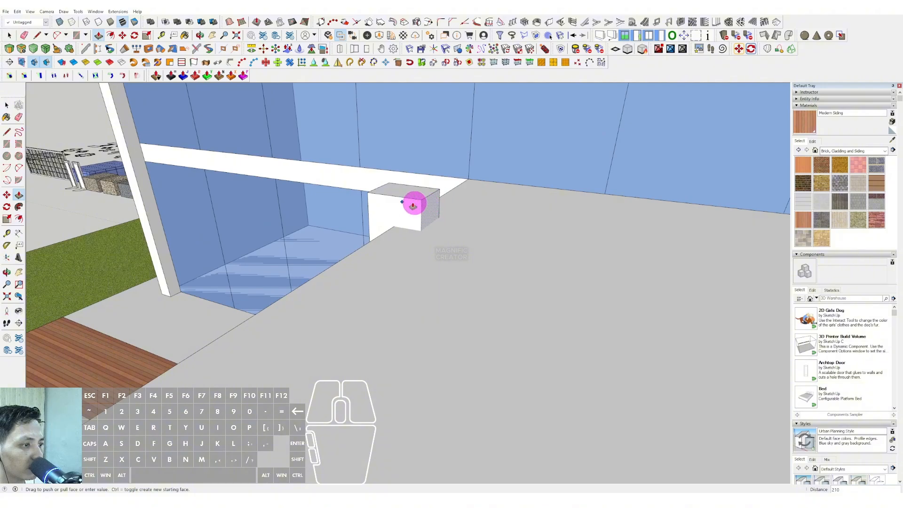
middle_drag(413, 205, 398, 230)
key(d)
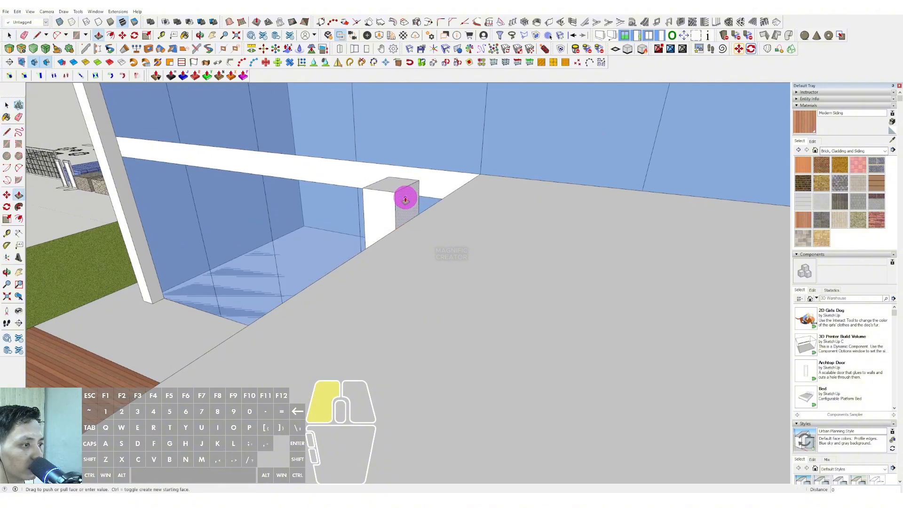
middle_drag(524, 226, 450, 197)
key(space)
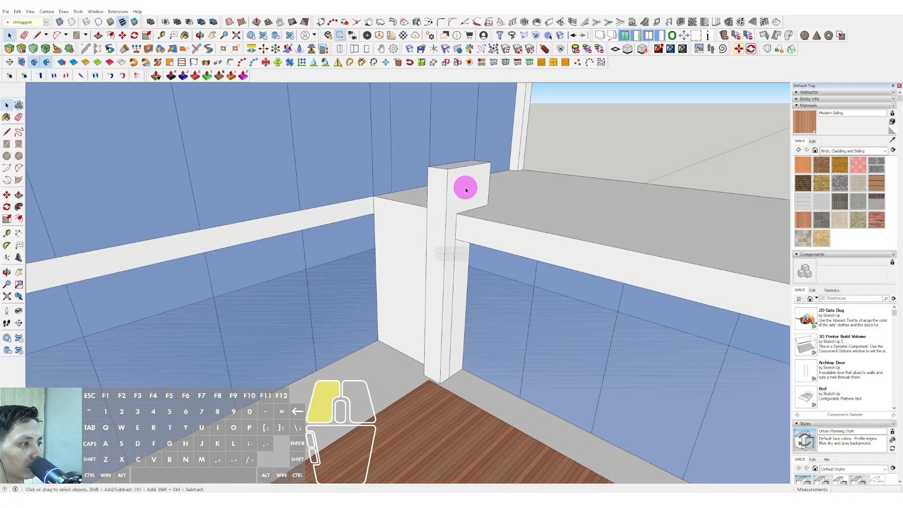
Step: Select the column's connected geometry and make it a group
double_click(465, 188)
right_click(465, 186)
click(455, 182)
triple_click(455, 181)
right_click(456, 181)
click(467, 242)
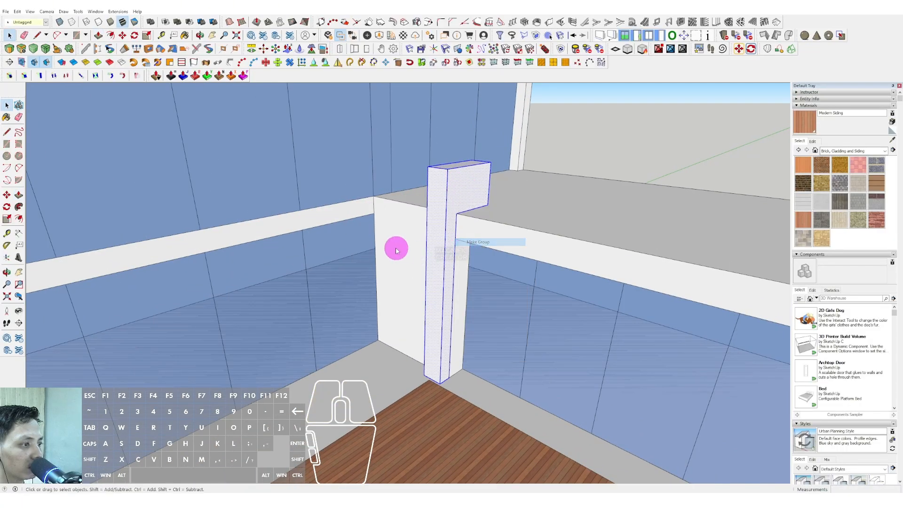
Step: Sample the beige marmer tv material from its sample block and paint the column group with it
middle_drag(395, 251, 401, 296)
scroll(331, 261, down, 3)
scroll(401, 296, up, 2)
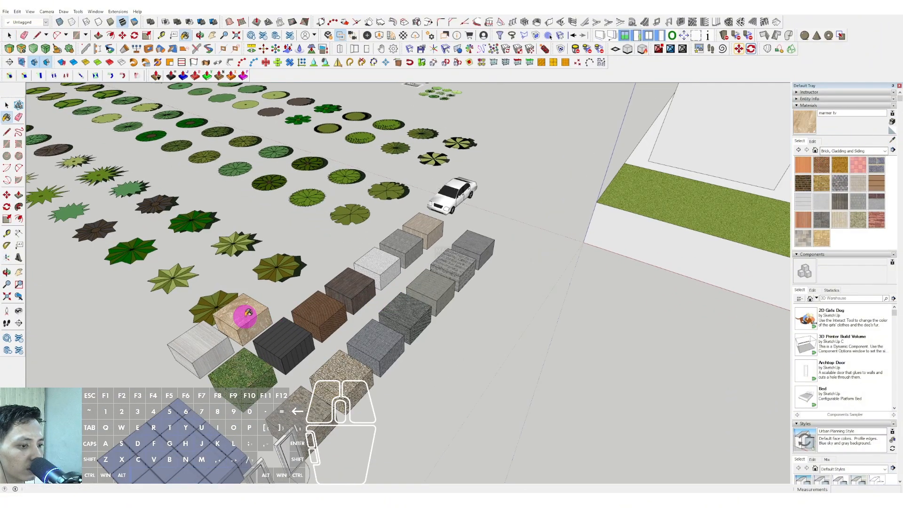
mouse_move(682, 187)
shift+middle_down()
mouse_move(414, 276)
mouse_move(312, 271)
shift+middle_up()
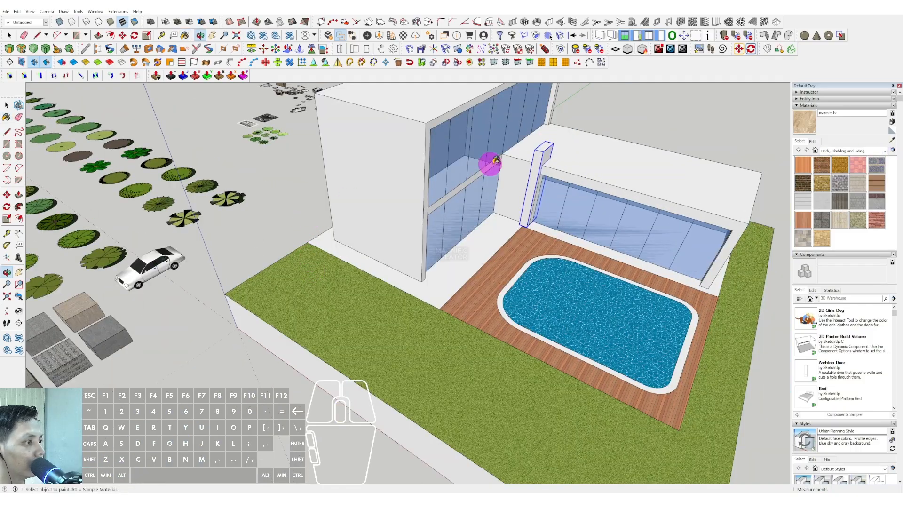
mouse_move(491, 165)
middle_down()
mouse_move(541, 160)
mouse_move(516, 179)
middle_up()
click(523, 144)
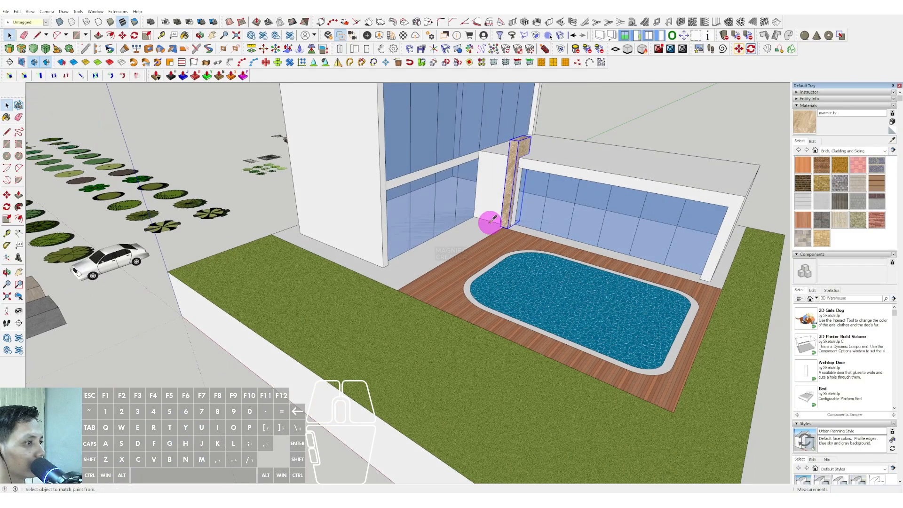
Step: Sample the light streaked material from the pale block beside the beige marble sample block
scroll(490, 223, down, 3)
mouse_move(438, 222)
shift+middle_down()
mouse_move(616, 216)
mouse_move(610, 208)
shift+middle_up()
scroll(145, 315, up, 4)
middle_drag(101, 324, 230, 329)
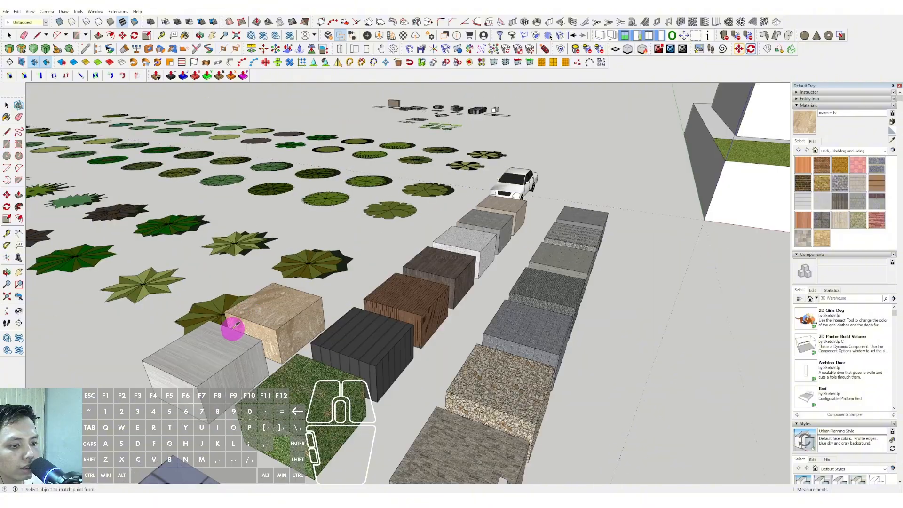
click(233, 330)
Step: Open the building group and paint the low wing's front frame with the sampled light streaked material
scroll(248, 327, down, 2)
scroll(631, 191, down, 3)
shift+middle_drag(631, 191, 255, 225)
scroll(353, 210, up, 3)
shift+middle_drag(356, 211, 345, 230)
middle_drag(345, 231, 282, 218)
scroll(427, 221, up, 3)
shift+middle_drag(427, 222, 411, 224)
key(space)
click(479, 223)
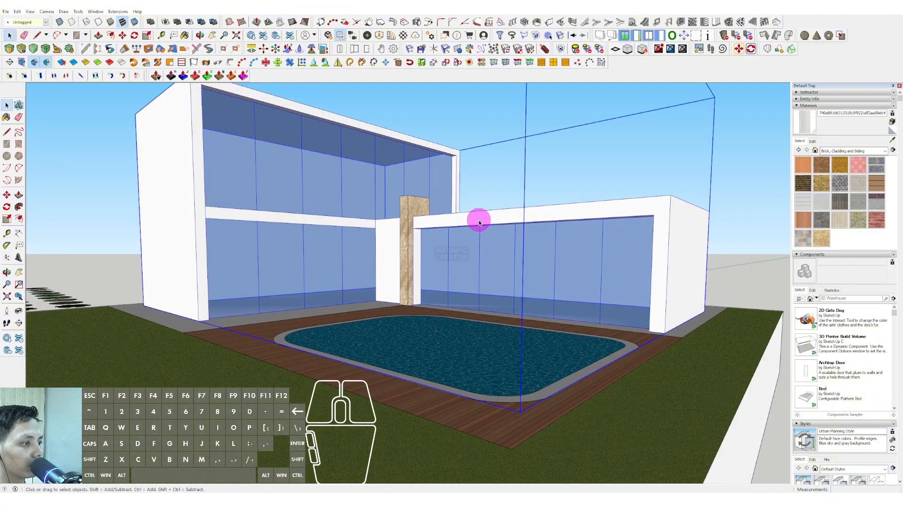
double_click(542, 218)
key(b)
click(654, 207)
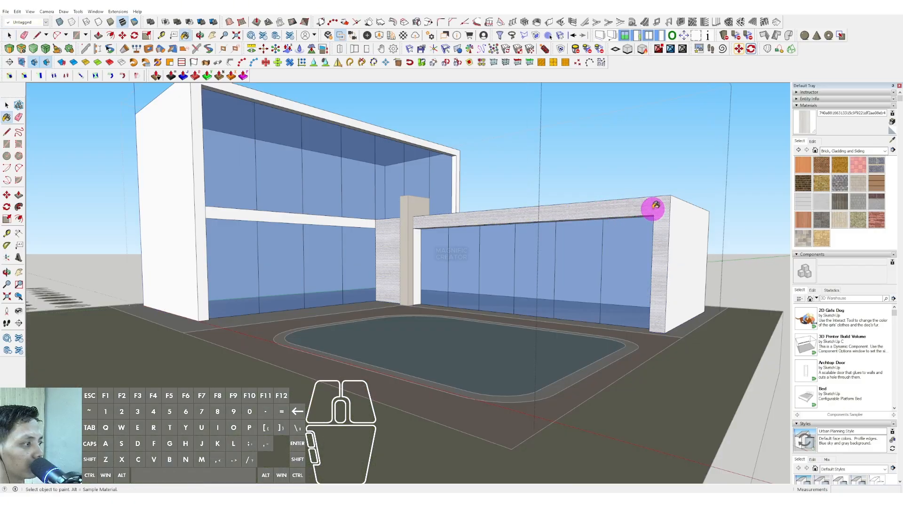
click(529, 173)
shift+middle_drag(503, 209, 502, 233)
scroll(401, 295, down, 2)
shift+middle_drag(402, 295, 457, 270)
scroll(367, 274, down, 3)
mouse_move(367, 274)
middle_down()
mouse_move(369, 317)
mouse_move(583, 286)
mouse_move(706, 203)
middle_up()
scroll(388, 306, down, 1)
mouse_move(388, 306)
middle_down()
mouse_move(427, 278)
mouse_move(453, 288)
mouse_move(397, 292)
middle_up()
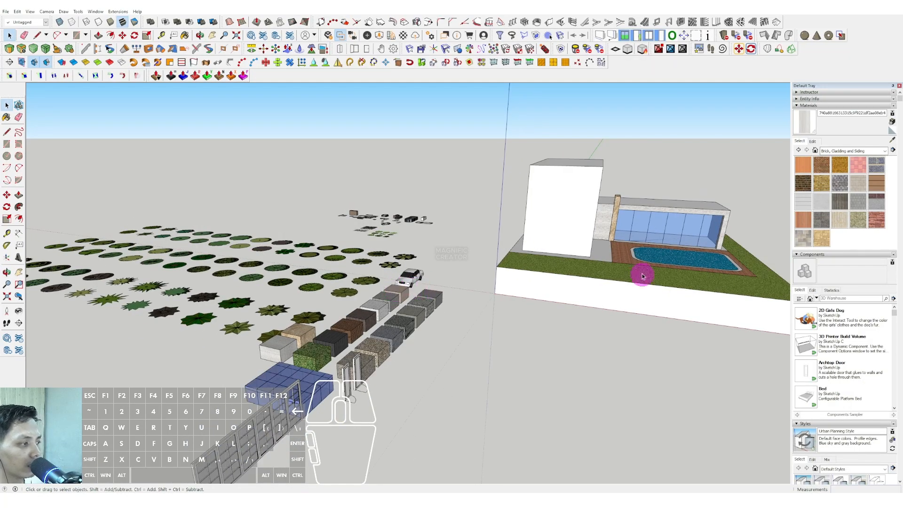
scroll(642, 268, up, 8)
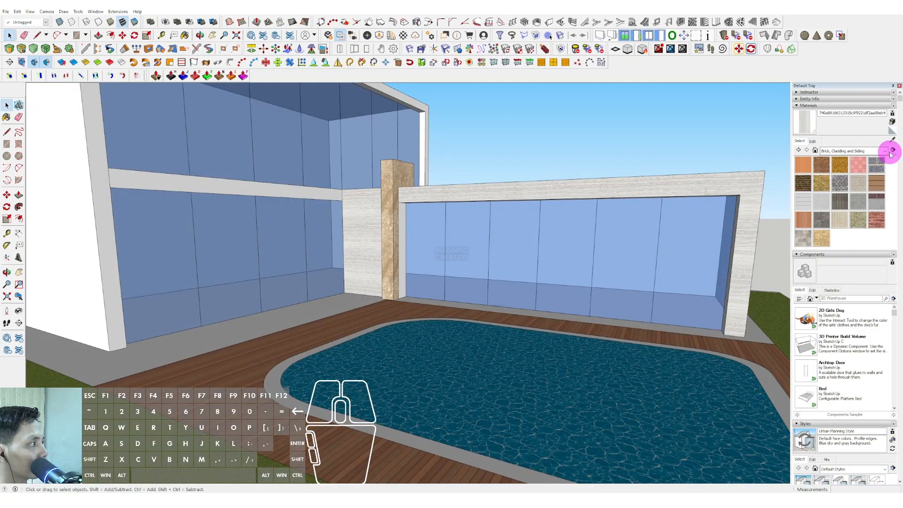
Step: Place the Picnic Table component from the Components Sampler on the terrace near the building's inner corner
scroll(828, 319, down, 10)
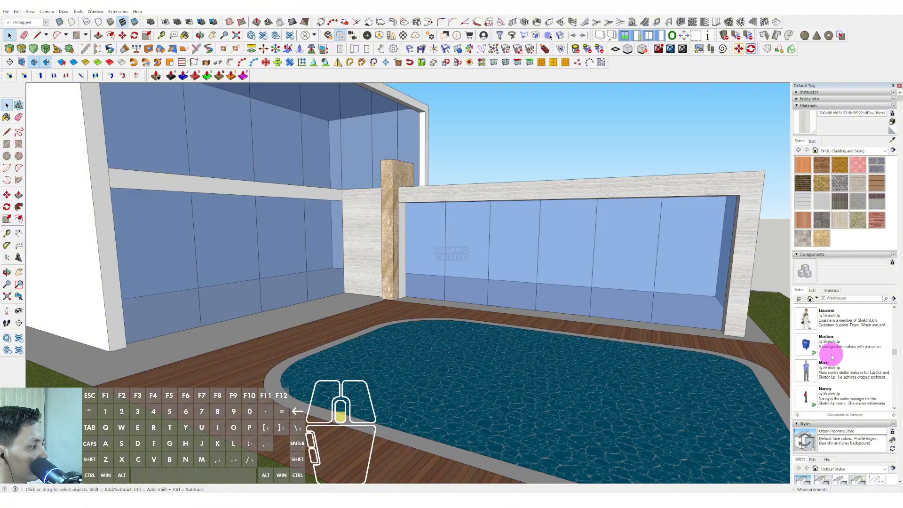
click(810, 320)
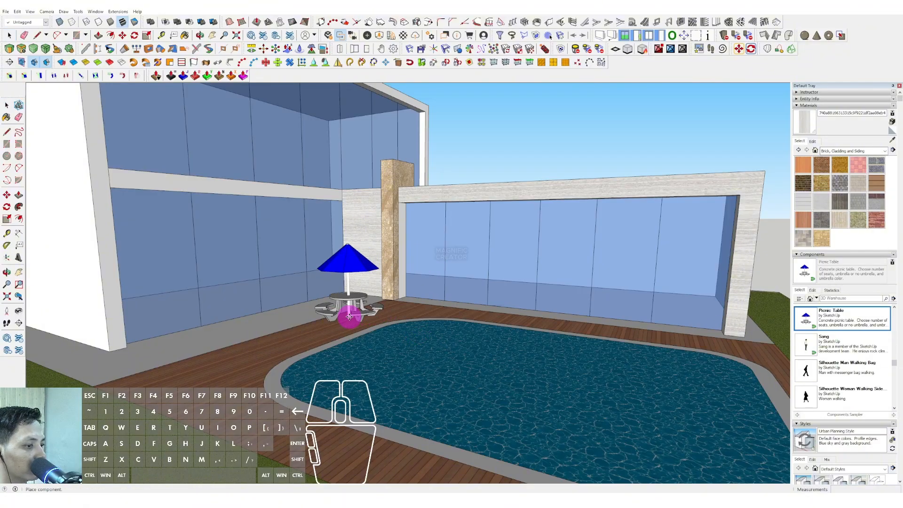
click(343, 326)
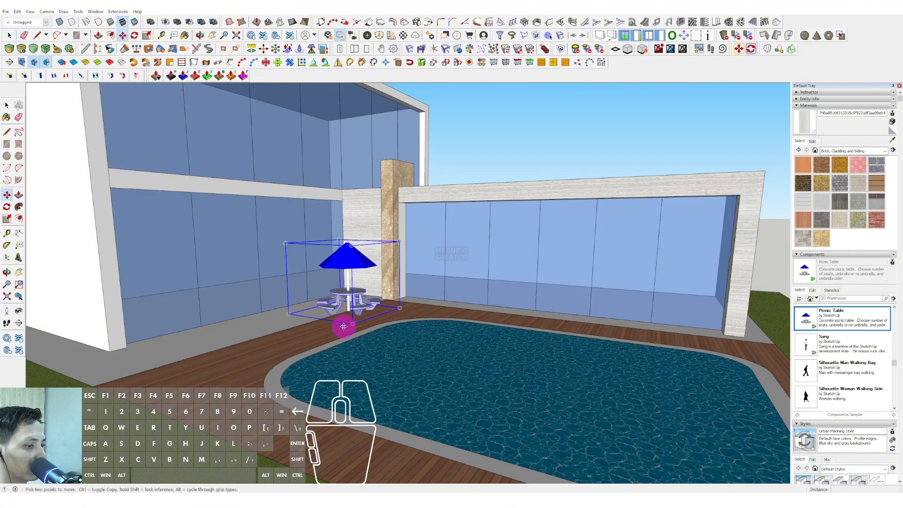
Step: Place the walking man with bag and walking woman silhouette components side by side in front of the low wing's glazing
scroll(819, 362, down, 1)
click(810, 348)
click(420, 306)
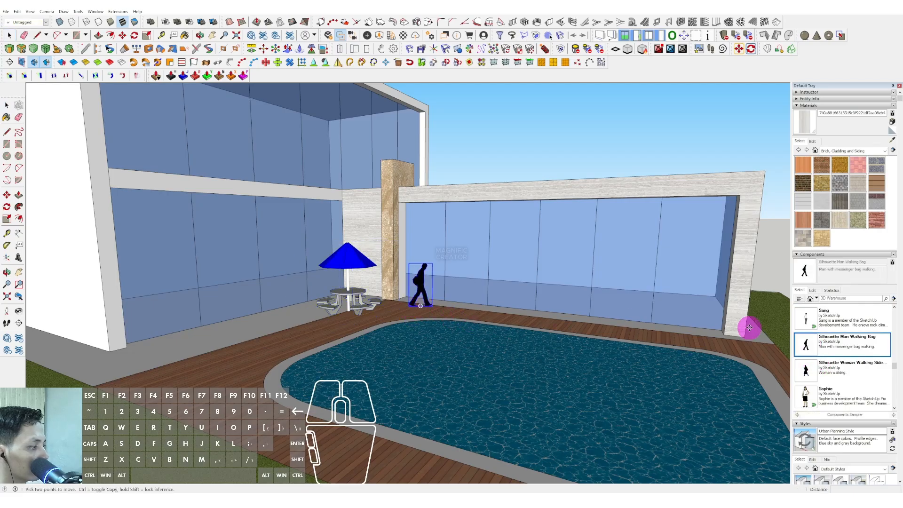
click(806, 370)
Step: Place a Tree 2D Deciduous component on the lawn beside the tall wing
scroll(809, 357, down, 4)
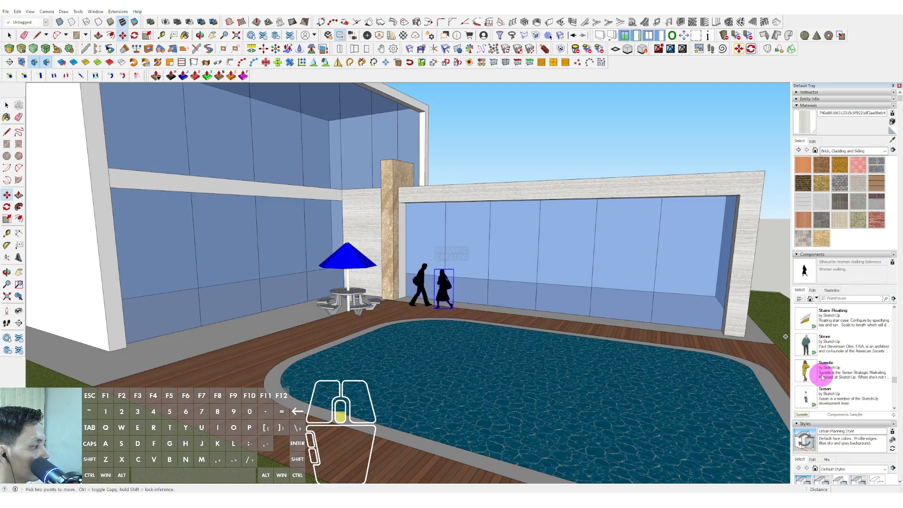
click(809, 372)
scroll(464, 288, down, 5)
middle_drag(459, 289, 363, 299)
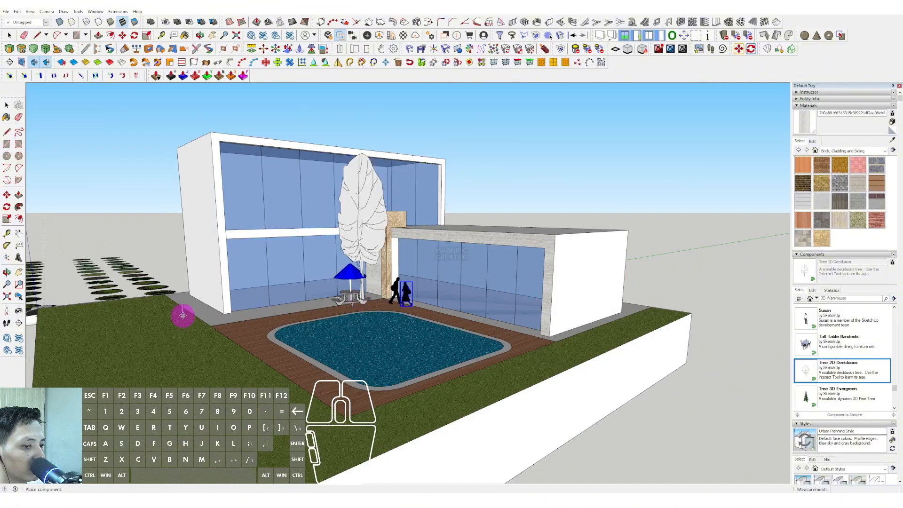
click(157, 317)
key(space)
Step: Scale the deciduous tree down so it stands lower than the tall wing's roof
scroll(214, 297, up, 3)
scroll(214, 297, down, 3)
key(s)
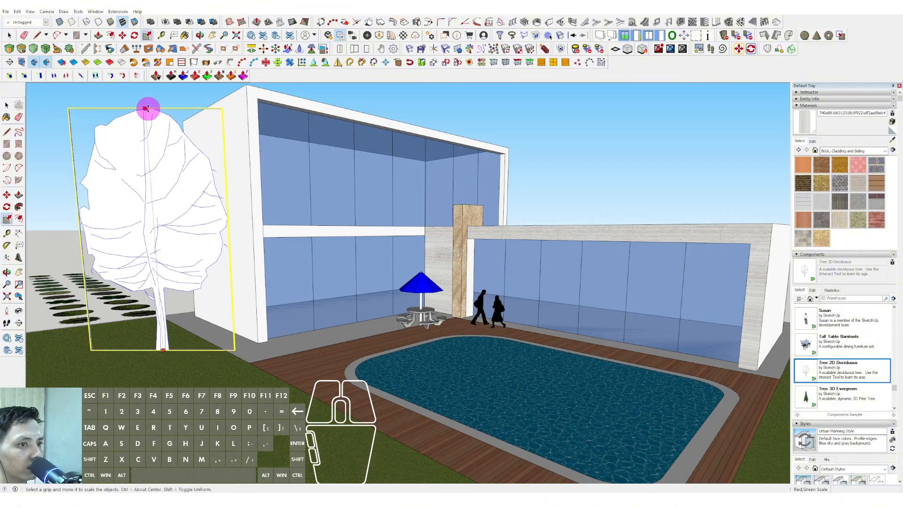
drag(147, 107, 147, 161)
Step: Paint the deciduous tree with Translucent Glass Dark Green from the Glass and Mirrors materials
click(884, 151)
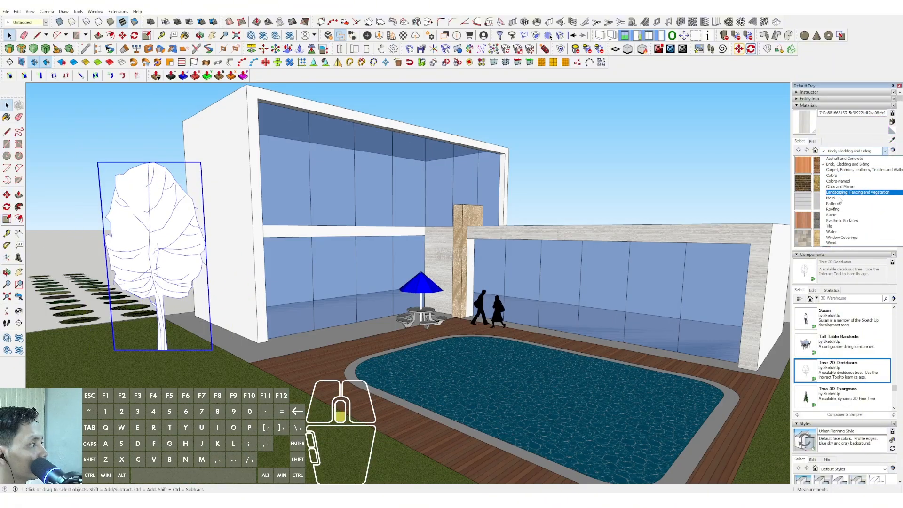
click(833, 187)
click(810, 183)
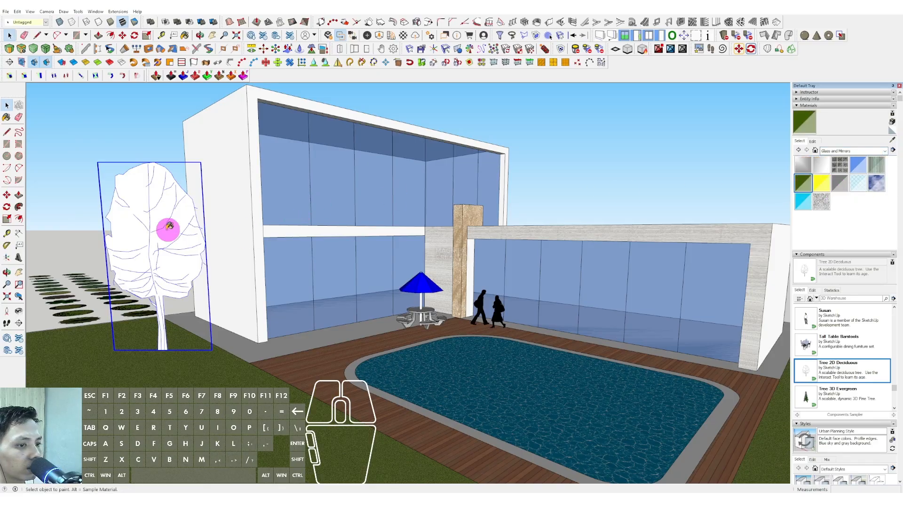
click(167, 227)
mouse_move(168, 228)
middle_down()
mouse_move(208, 234)
mouse_move(235, 277)
middle_up()
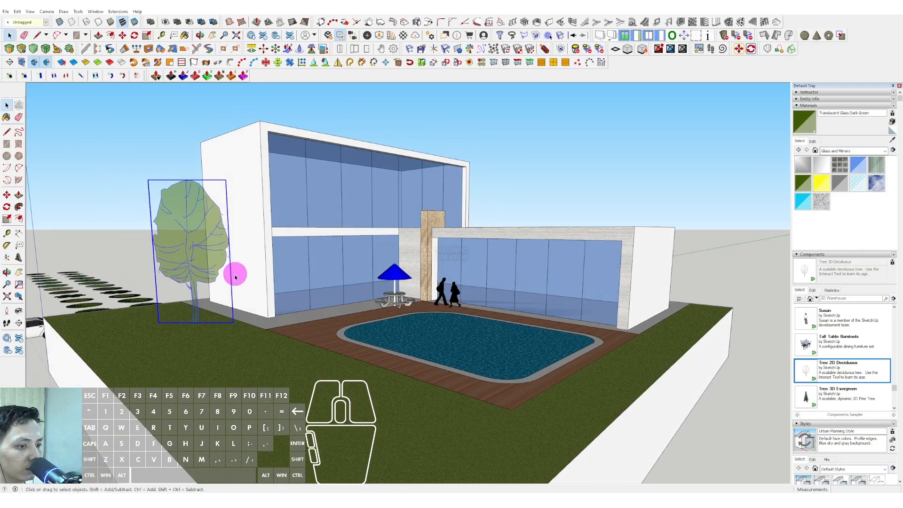
Step: Copy the green tree across to the lawn at the outer end of the low wing
click(209, 329)
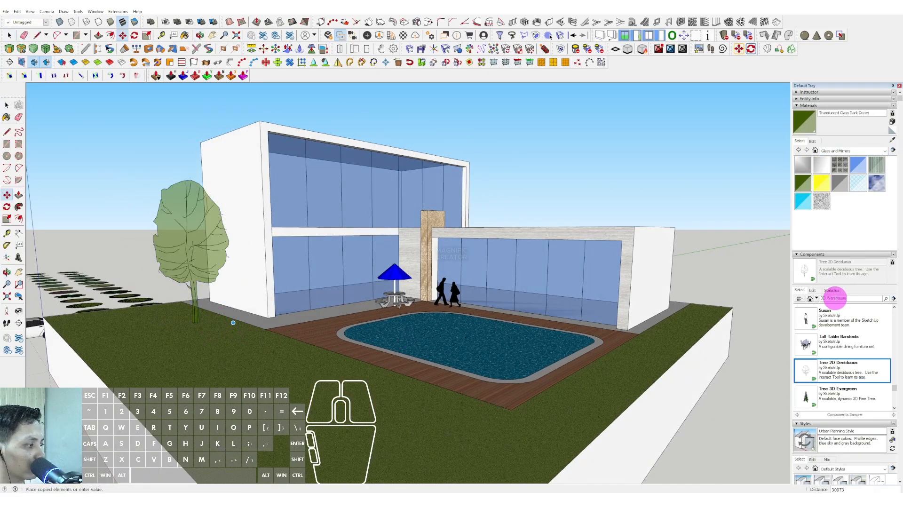
click(686, 325)
key(space)
Step: Paint the building's plain white outer walls with Cladding Stucco White from the Brick, Cladding and Siding materials
click(885, 150)
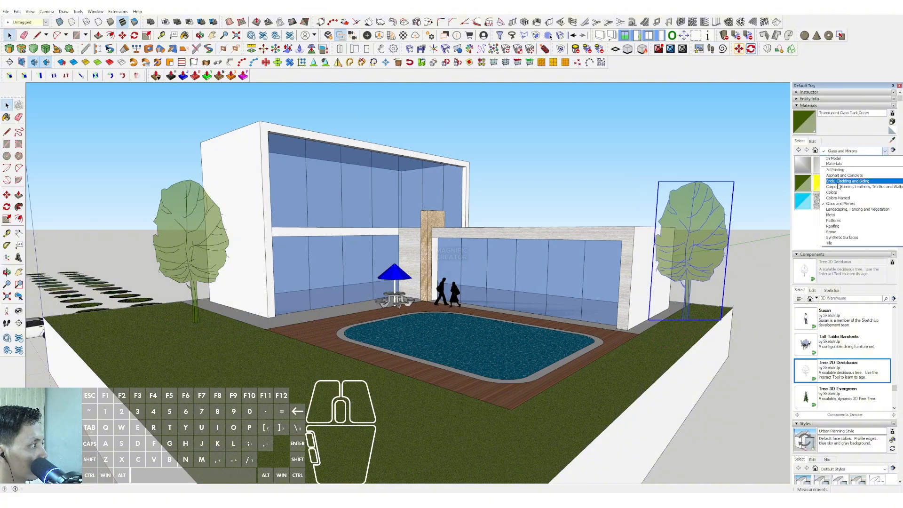
click(839, 181)
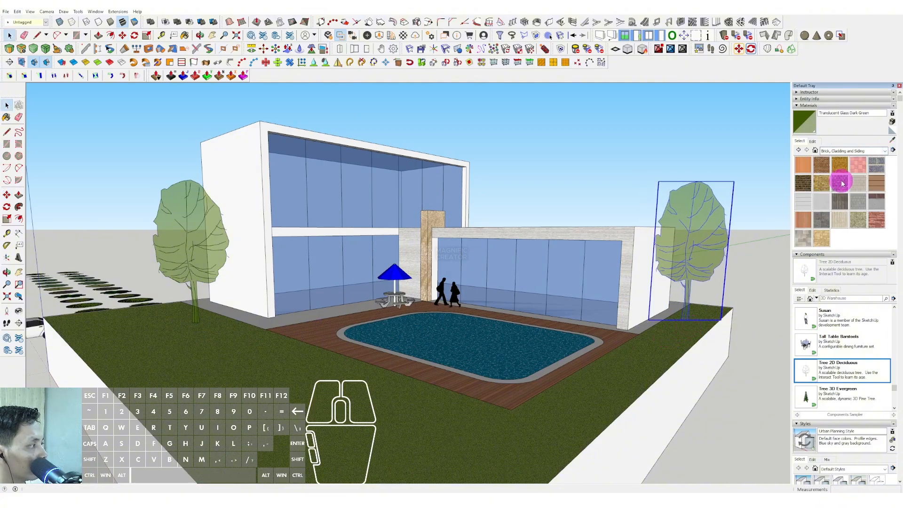
click(818, 204)
scroll(252, 174, up, 3)
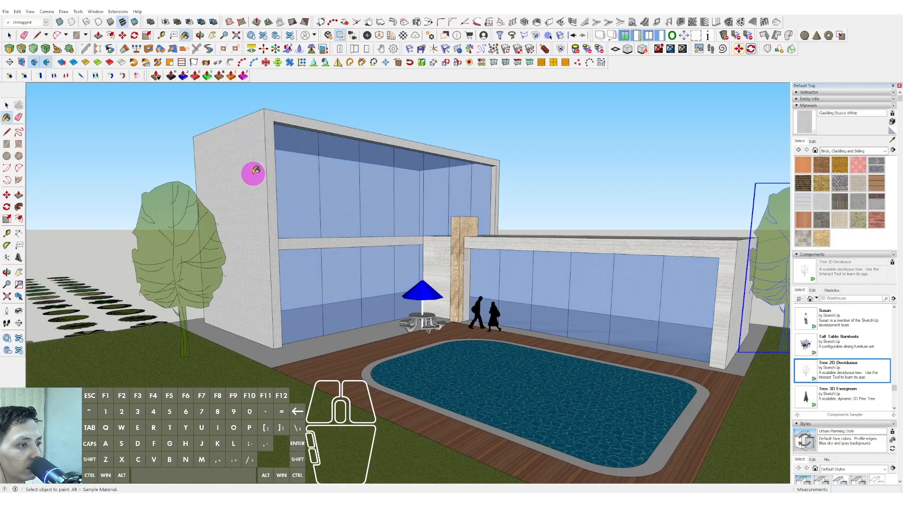
Step: Draw a rectangle over the tall wing's mid-height floor band, from the inner corner to its outer end
middle_drag(273, 182, 357, 236)
scroll(465, 221, down, 2)
scroll(364, 241, up, 4)
key(r)
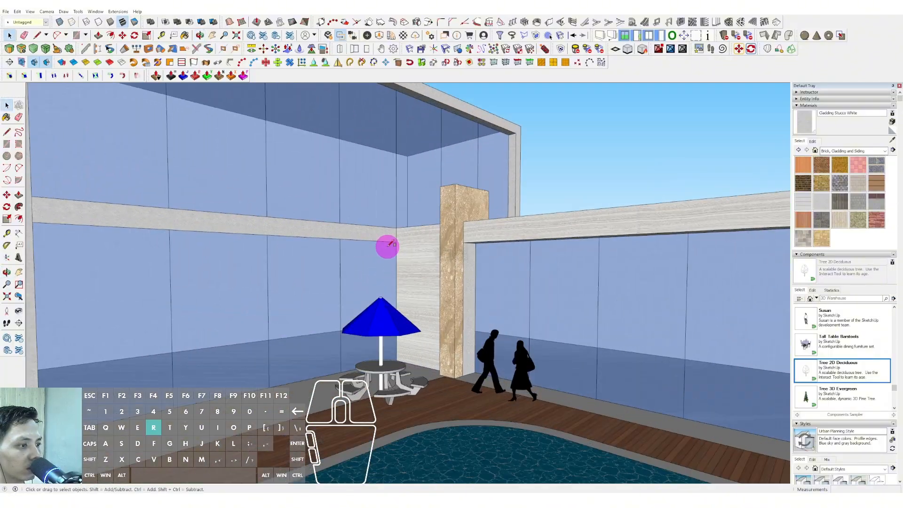
scroll(390, 241, down, 3)
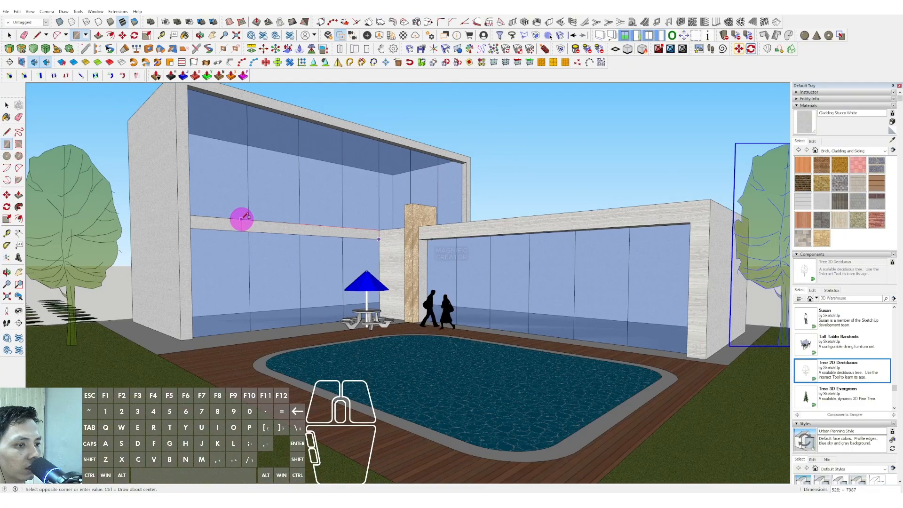
scroll(206, 218, up, 3)
middle_drag(182, 216, 80, 292)
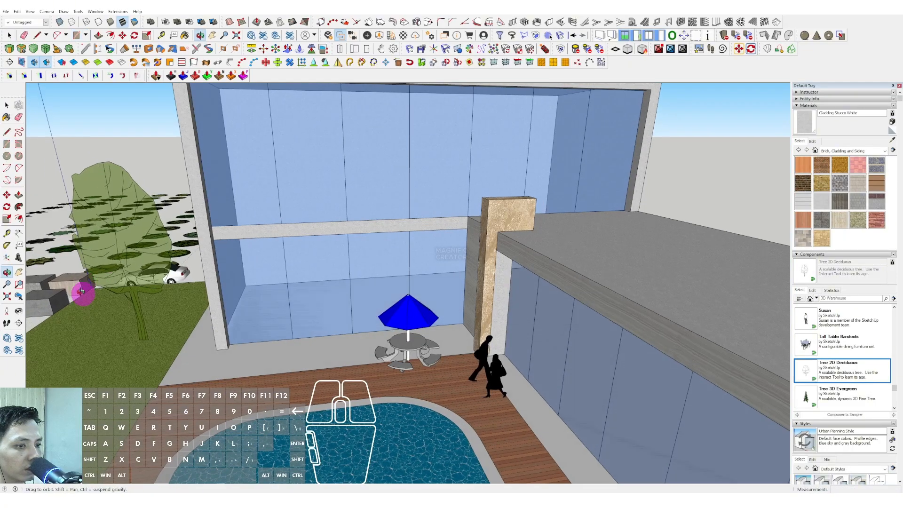
scroll(222, 228, up, 4)
click(217, 228)
Step: Pull the floor-band rectangle out over the terrace as a canopy slab and extend its outer end past the tall wing's side wall
key(space)
middle_drag(218, 228, 437, 213)
click(294, 257)
key(space)
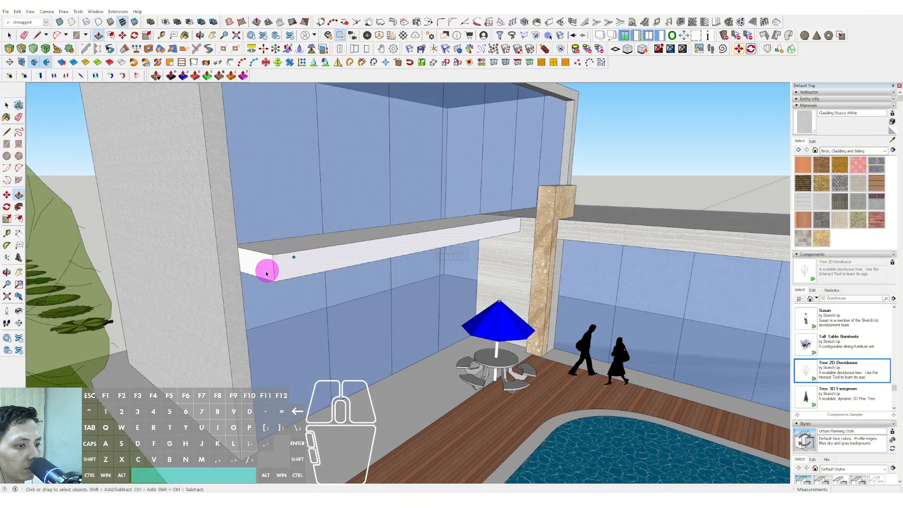
middle_drag(267, 274, 283, 284)
key(r)
key(p)
click(258, 258)
scroll(194, 260, down, 2)
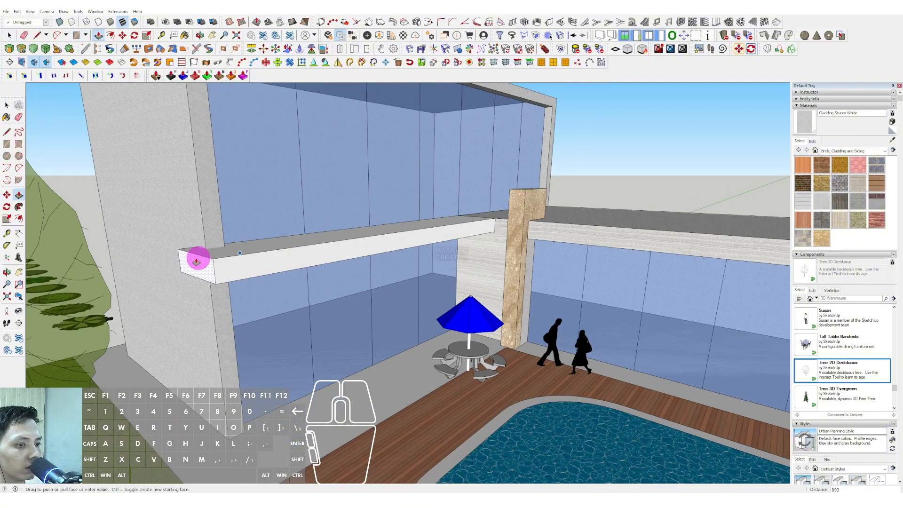
shift+middle_drag(197, 259, 232, 167)
click(200, 194)
Step: Make the whole canopy slab a group
key(space)
triple_click(231, 196)
right_click(232, 194)
click(254, 255)
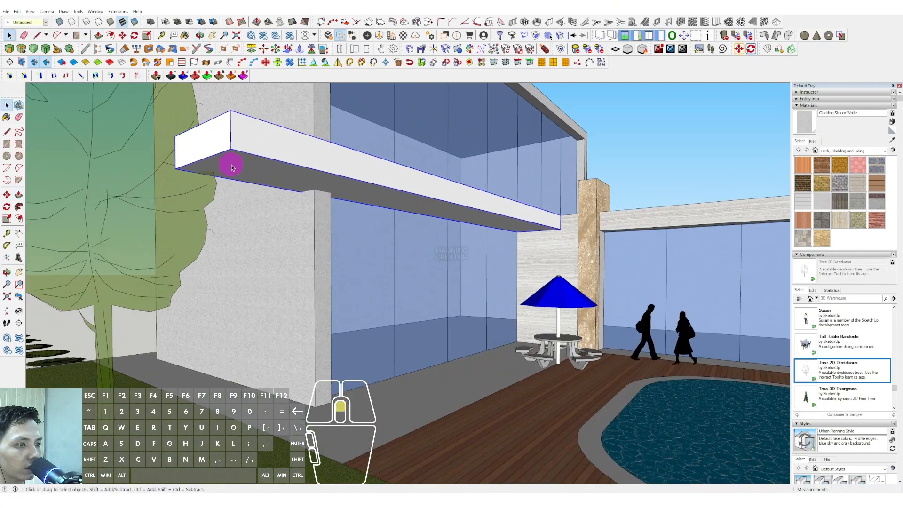
Step: Draw a circle on the underside of the canopy's outer corner and pull it down to the ground as a round column
click(246, 161)
key(space)
click(239, 163)
key(v)
click(238, 164)
scroll(240, 227, down, 2)
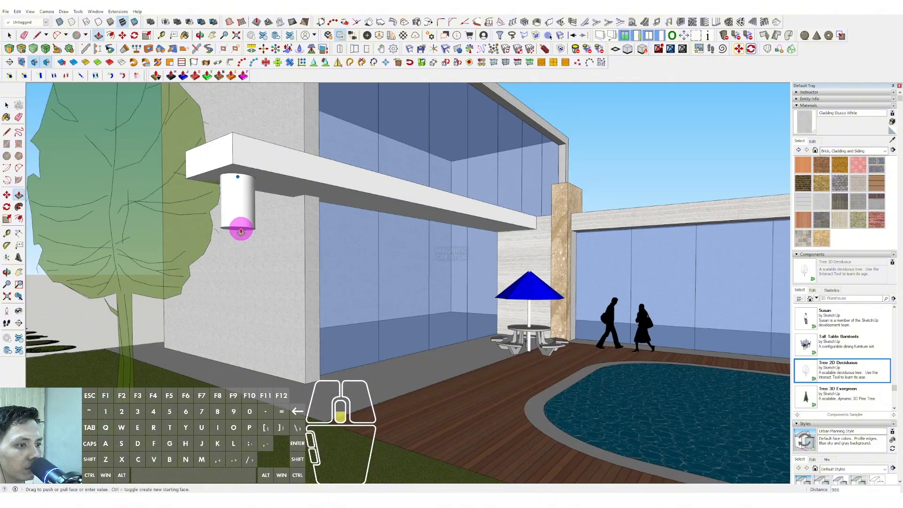
click(266, 385)
Step: Make the round column under the canopy a group
key(space)
triple_click(238, 261)
right_click(238, 262)
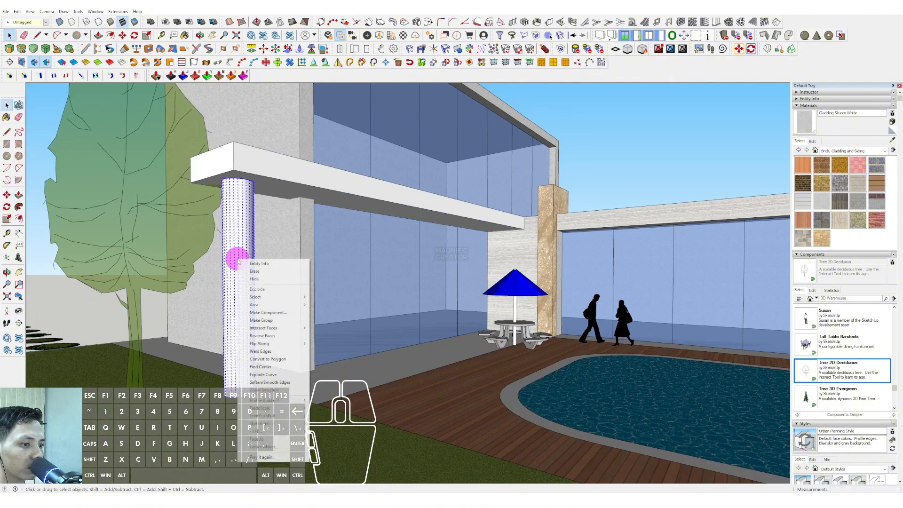
click(263, 319)
Step: Turn on shadows and set the sun to a morning time of 08:14
scroll(305, 252, down, 3)
scroll(257, 252, up, 2)
middle_drag(259, 259, 262, 126)
click(30, 12)
click(43, 95)
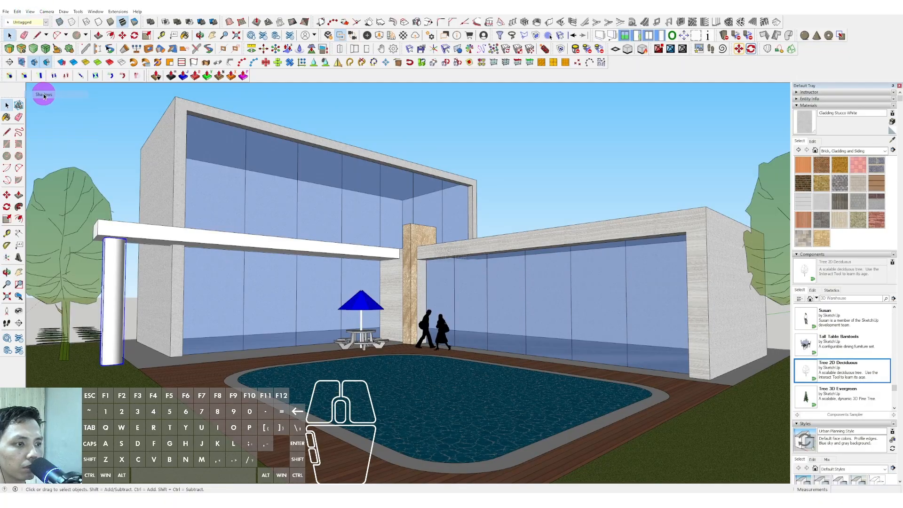
scroll(869, 431, down, 3)
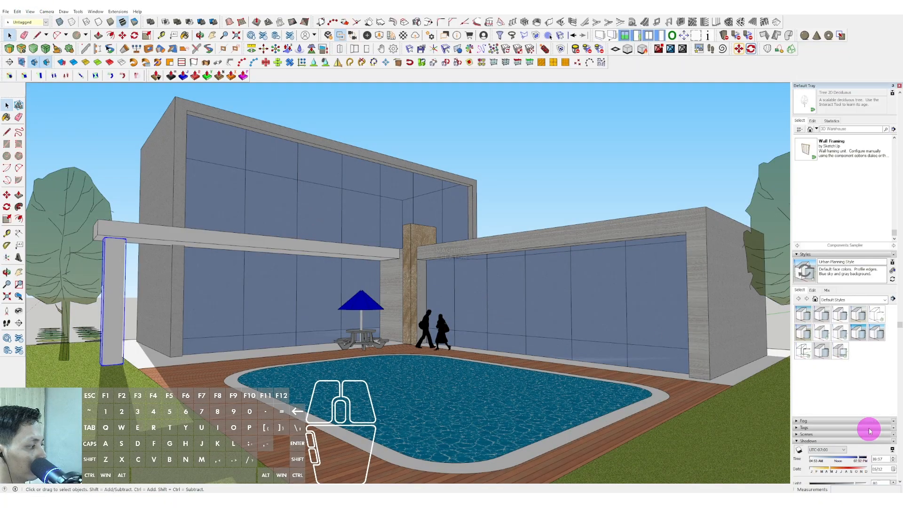
drag(824, 460, 822, 470)
scroll(477, 310, down, 2)
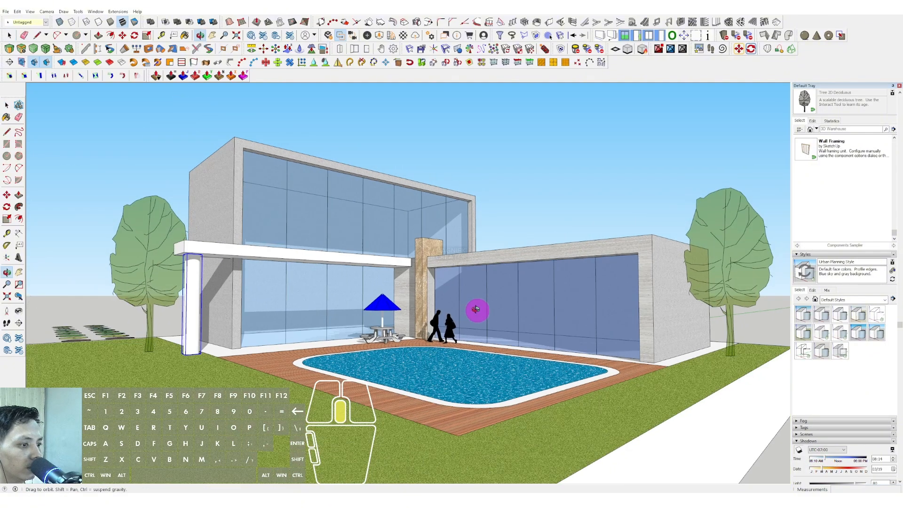
Step: Adjust the shadow settings to a late-May date and a time of 10:24
scroll(532, 343, up, 1)
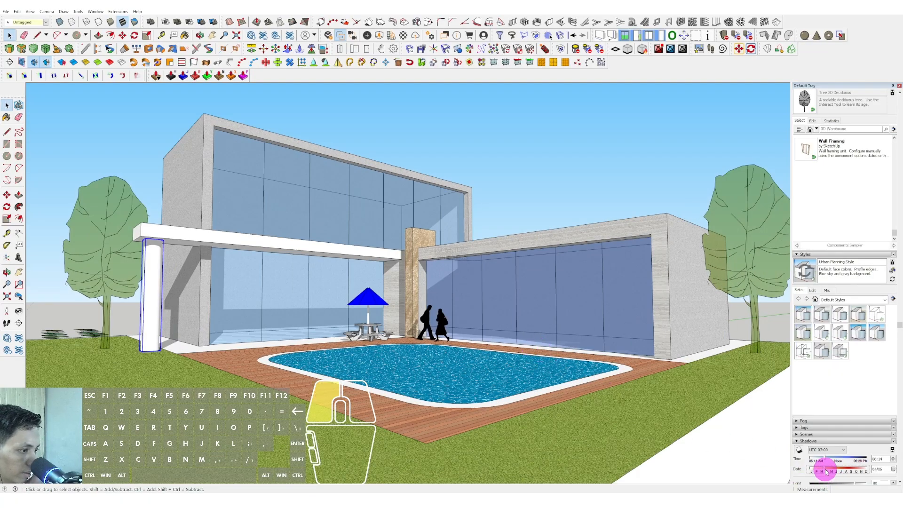
drag(826, 471, 830, 471)
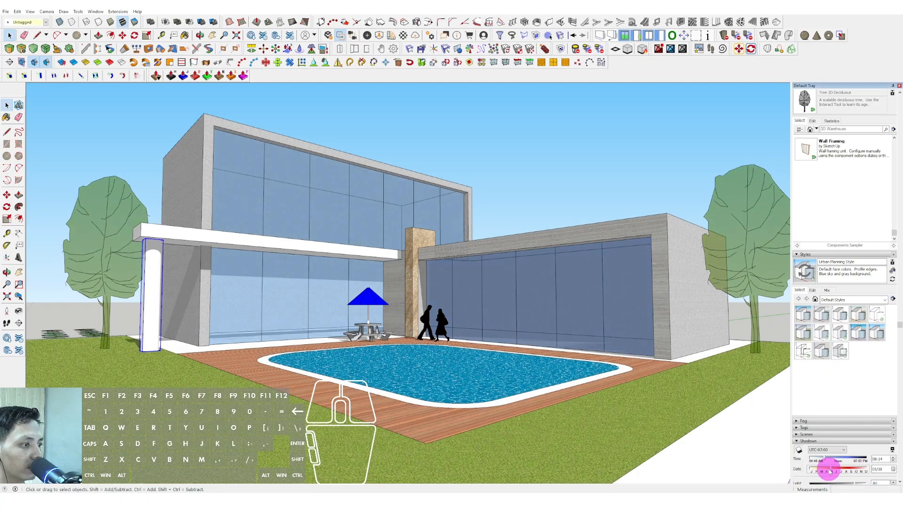
scroll(473, 294, down, 1)
scroll(489, 313, up, 1)
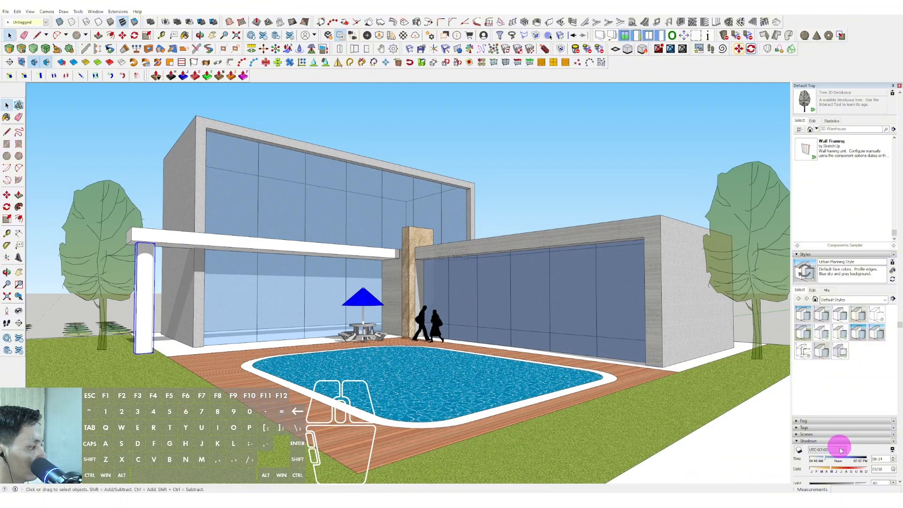
mouse_move(846, 472)
mouse_down()
mouse_move(837, 471)
mouse_move(842, 460)
mouse_move(856, 462)
mouse_move(831, 470)
mouse_up()
Step: Enable Profiles in the edge settings of the current style and review the finished building from several angles
mouse_move(423, 361)
middle_down()
mouse_move(486, 362)
mouse_move(357, 311)
mouse_move(384, 325)
middle_up()
click(845, 321)
click(814, 291)
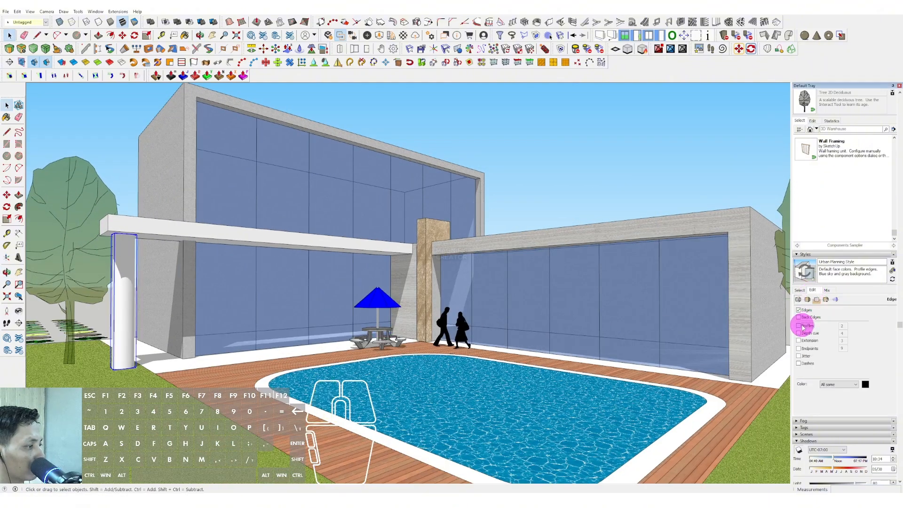
click(799, 326)
mouse_move(395, 236)
middle_down()
mouse_move(371, 224)
mouse_move(311, 258)
mouse_move(456, 246)
mouse_move(472, 218)
mouse_move(391, 242)
middle_up()
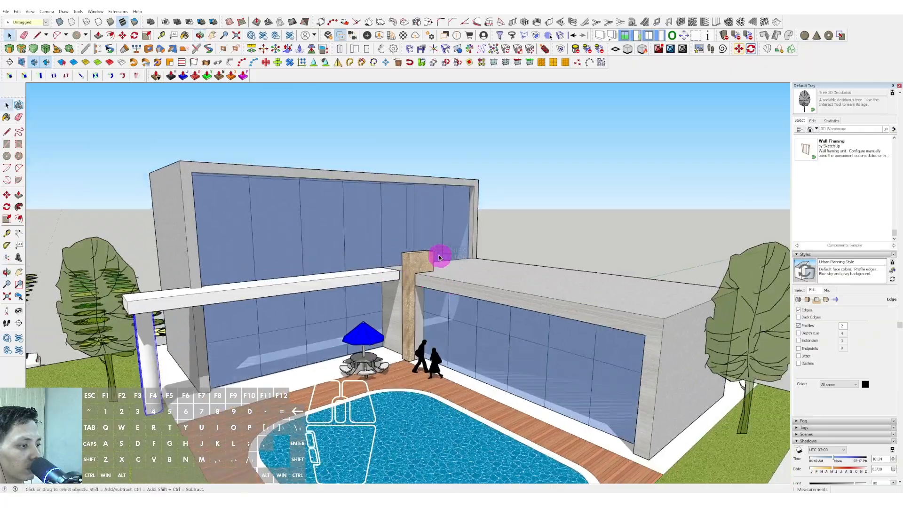
middle_drag(439, 258, 465, 243)
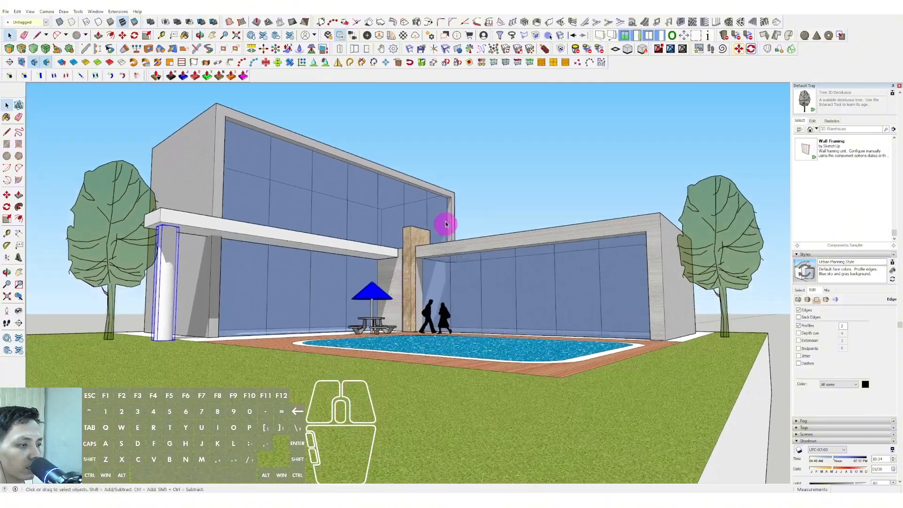
shift+middle_drag(324, 250, 355, 287)
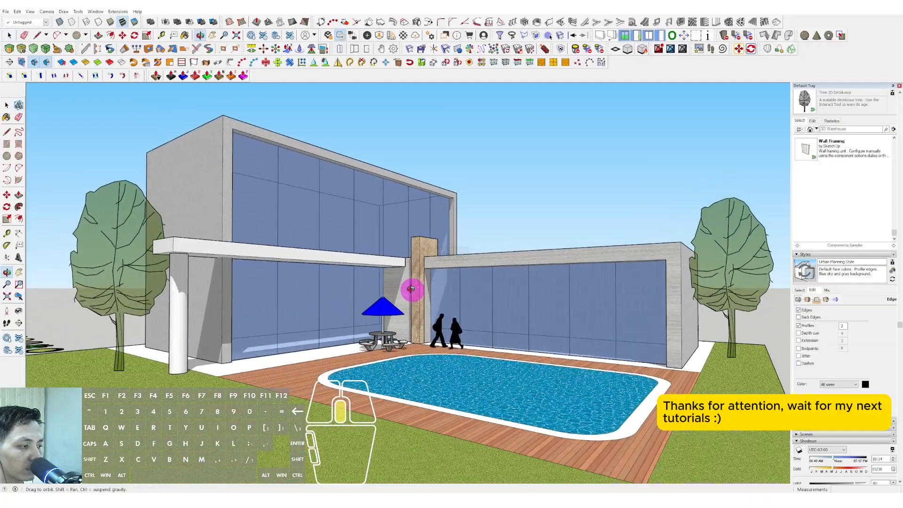